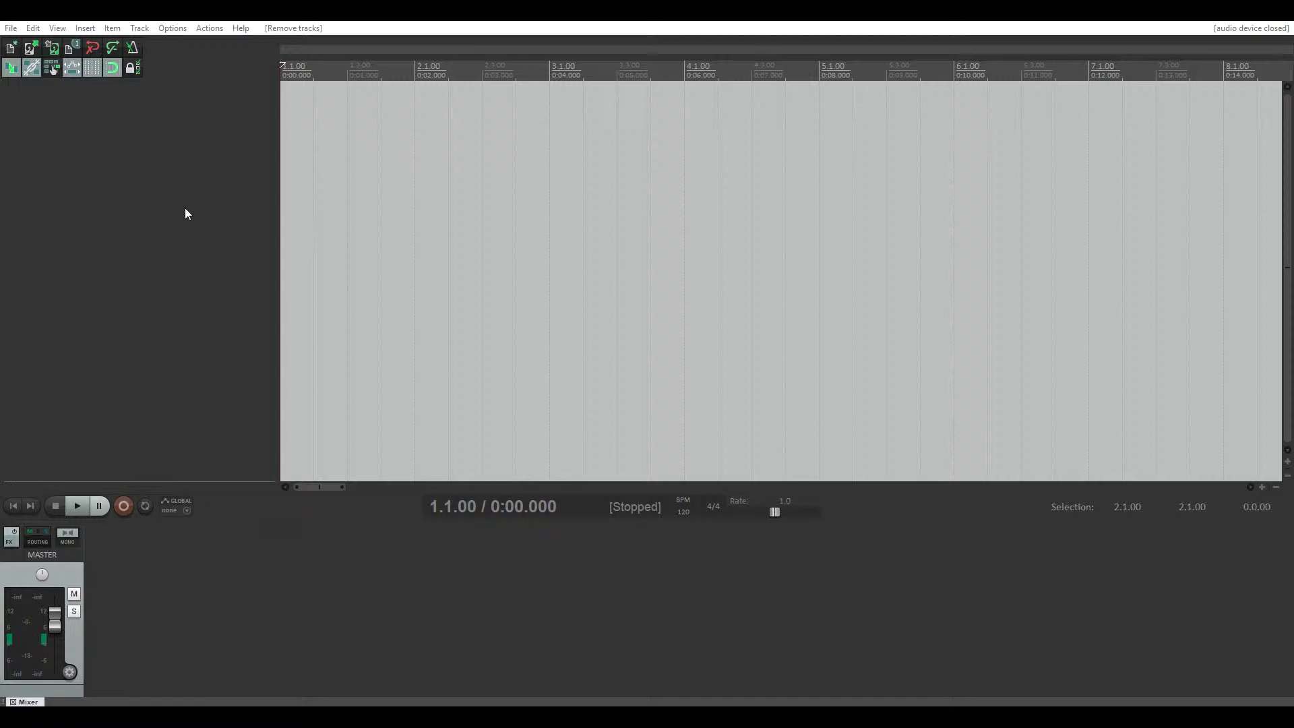
click(132, 196)
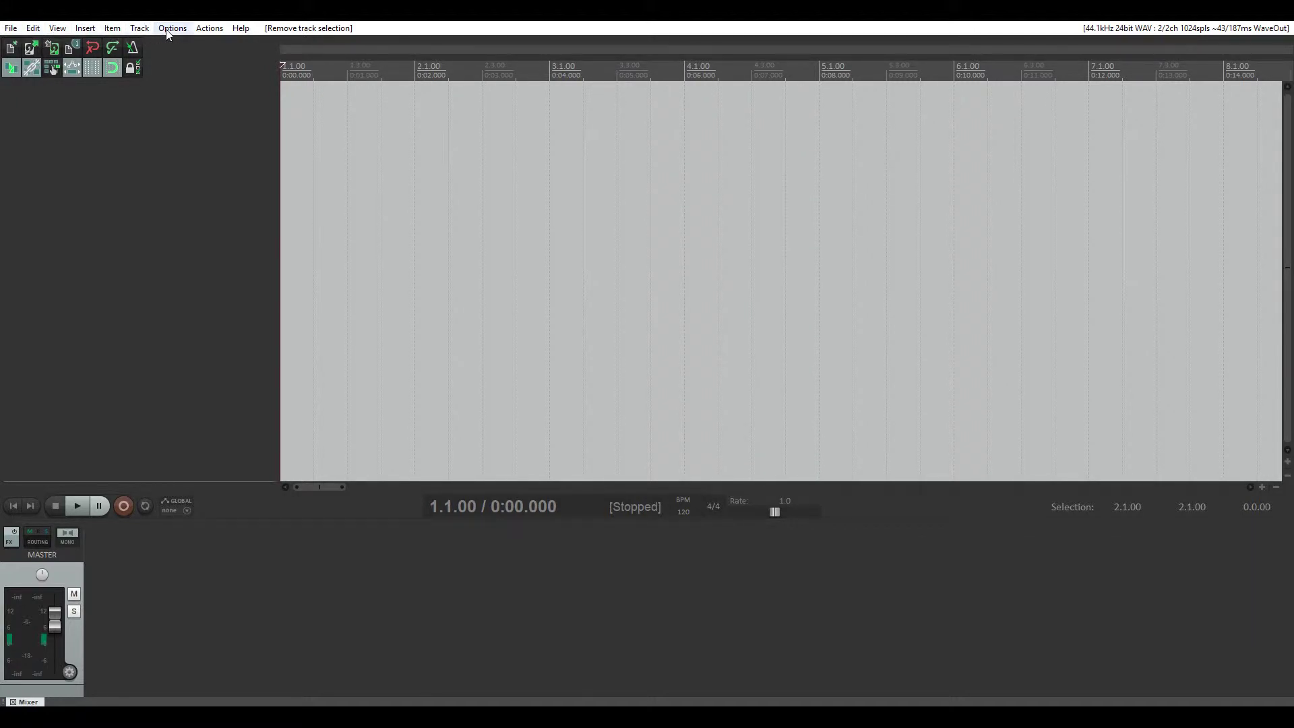
click(16, 31)
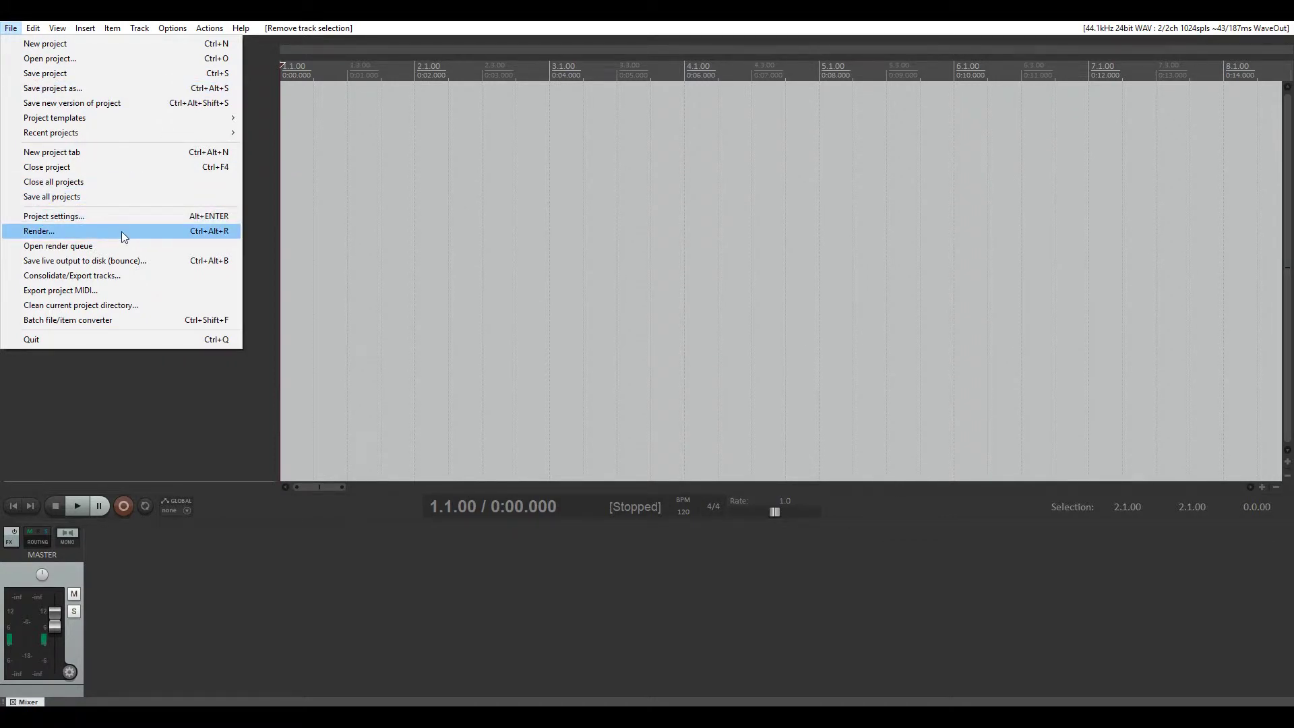
mouse_move(40, 27)
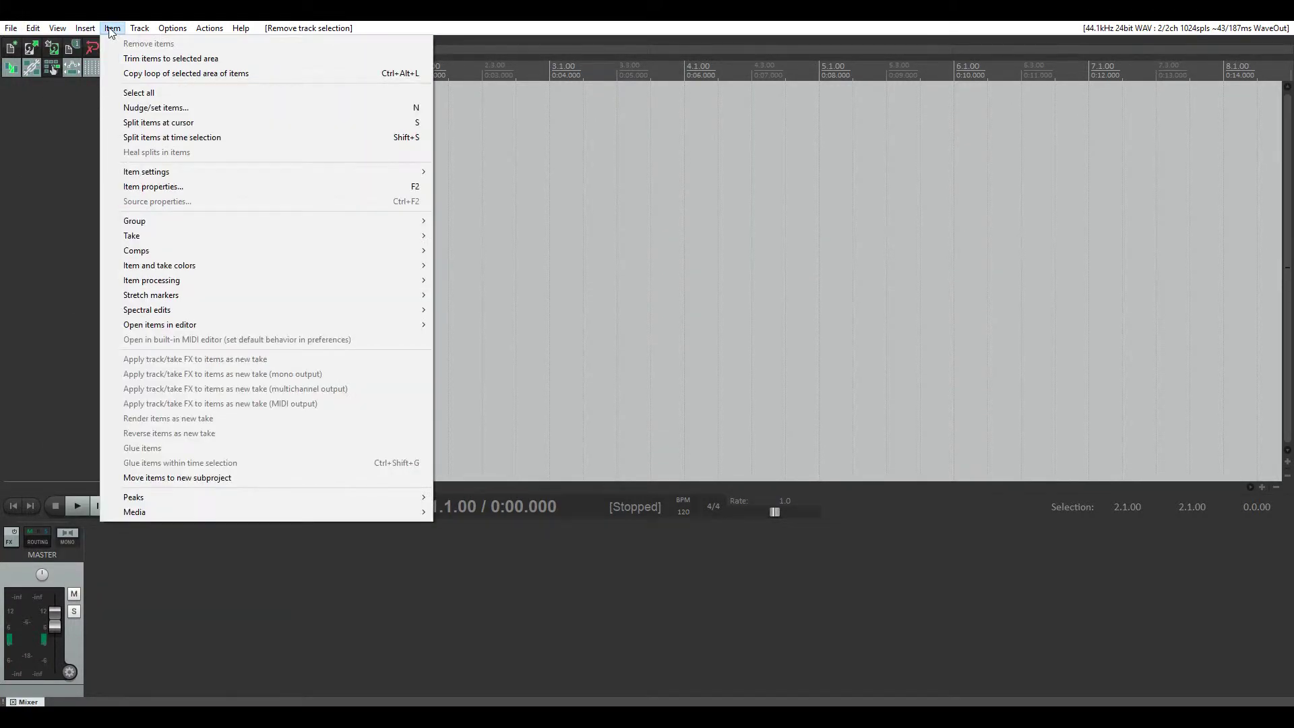
click(112, 31)
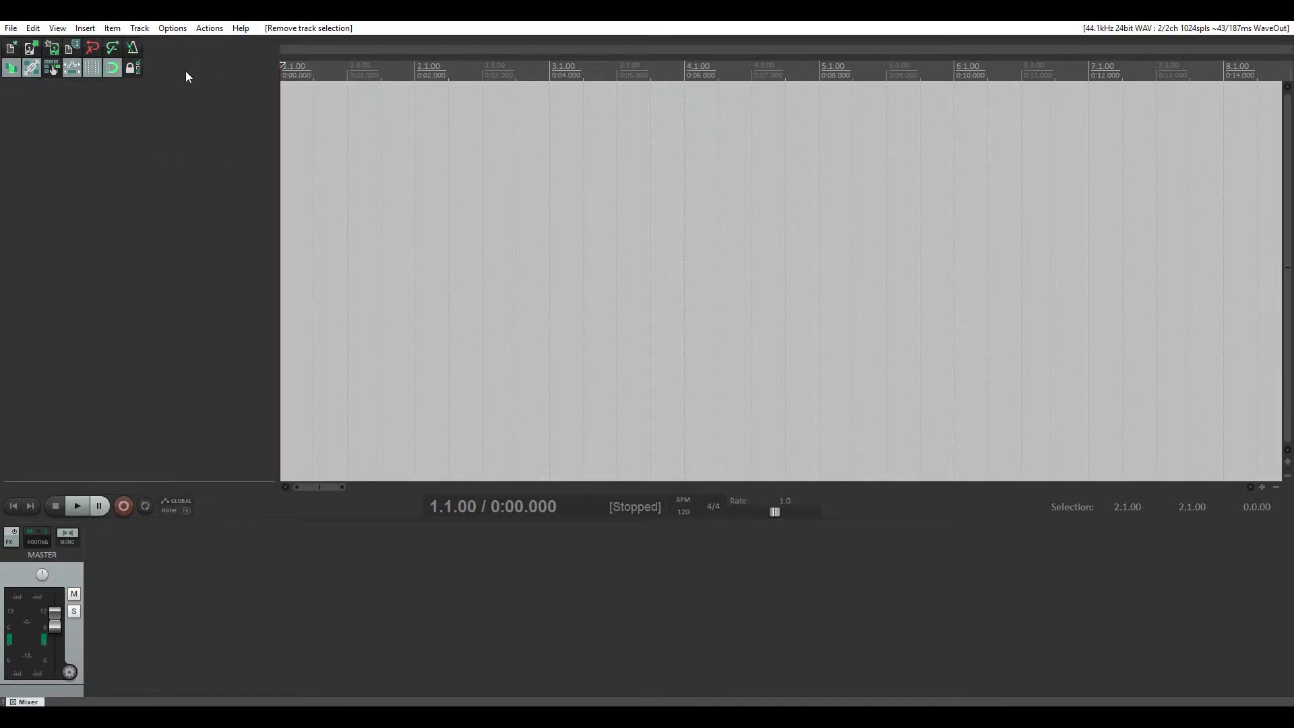
Switch the interface theme to Default_4.0
click(174, 30)
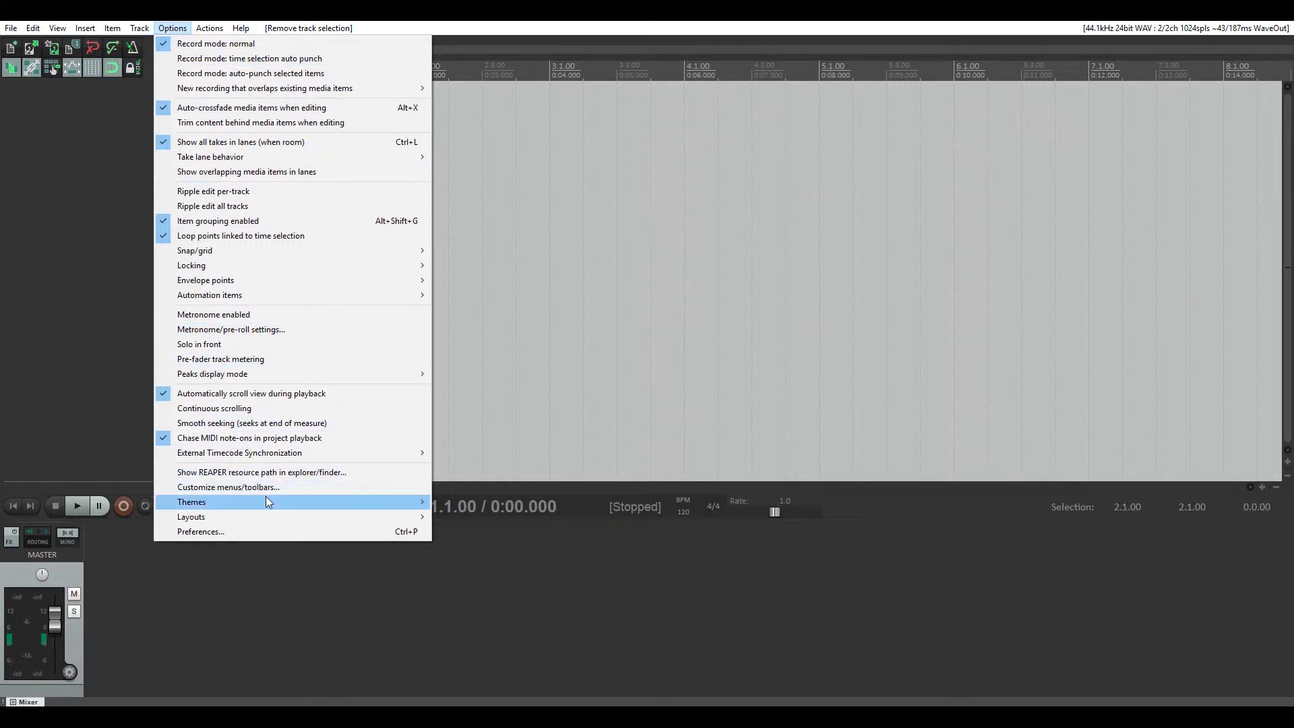
mouse_move(268, 501)
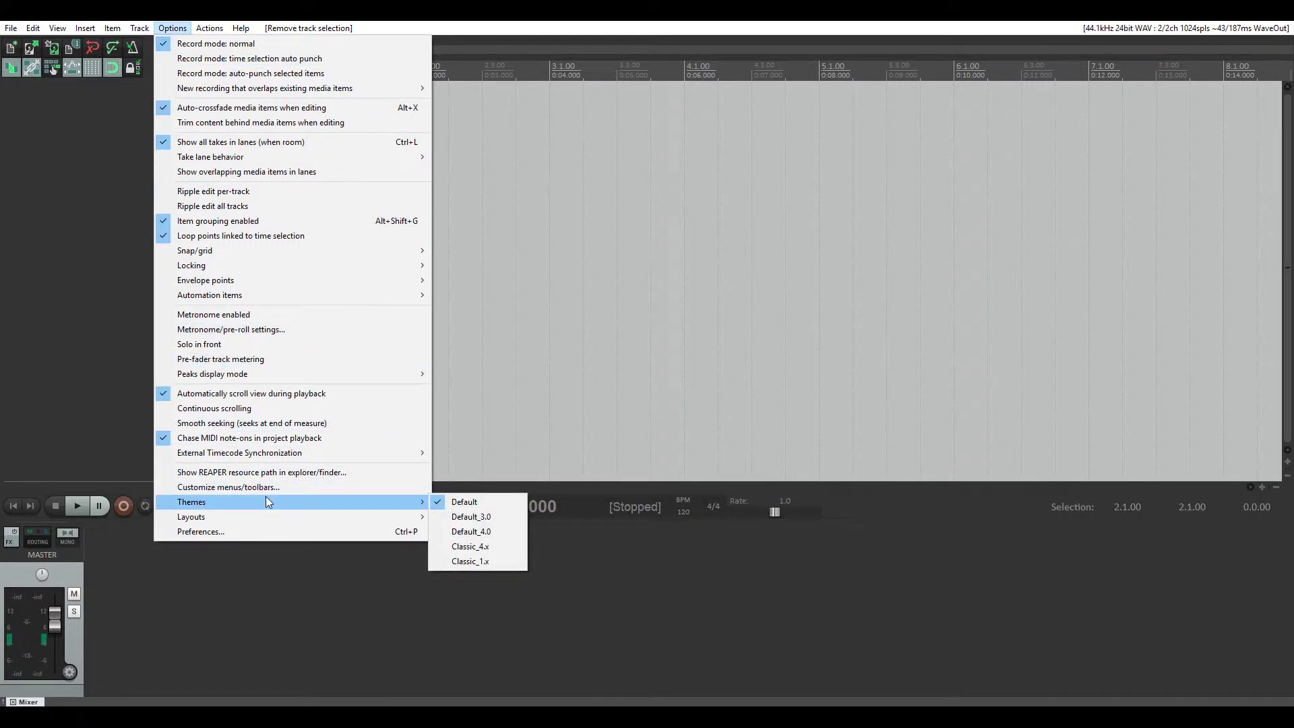
click(494, 532)
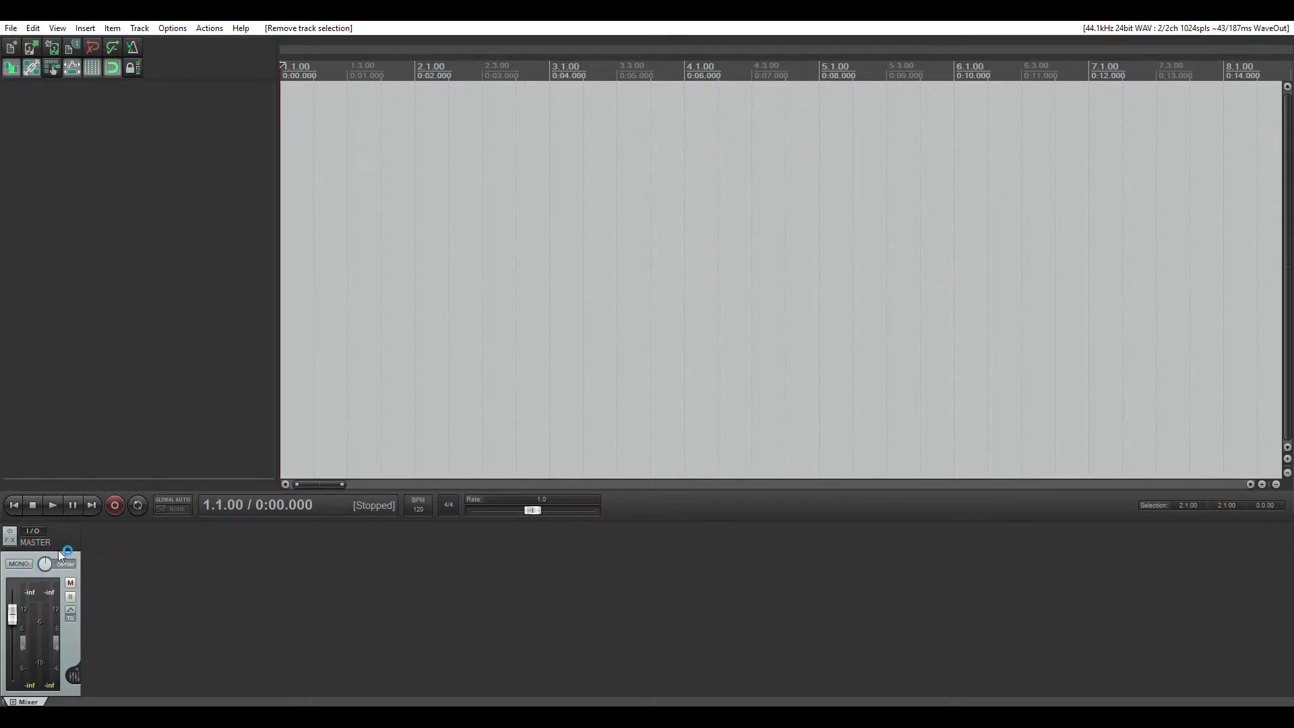
Change the interface theme back to Default
click(171, 28)
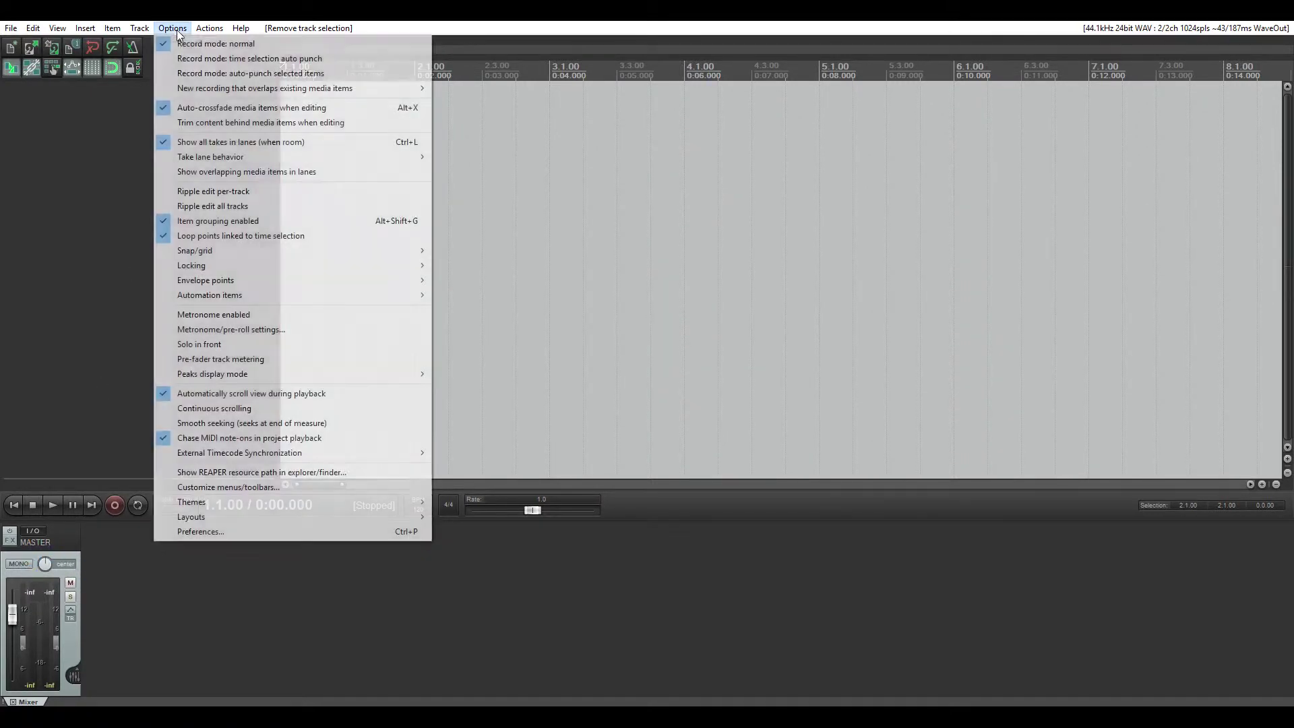
mouse_move(349, 504)
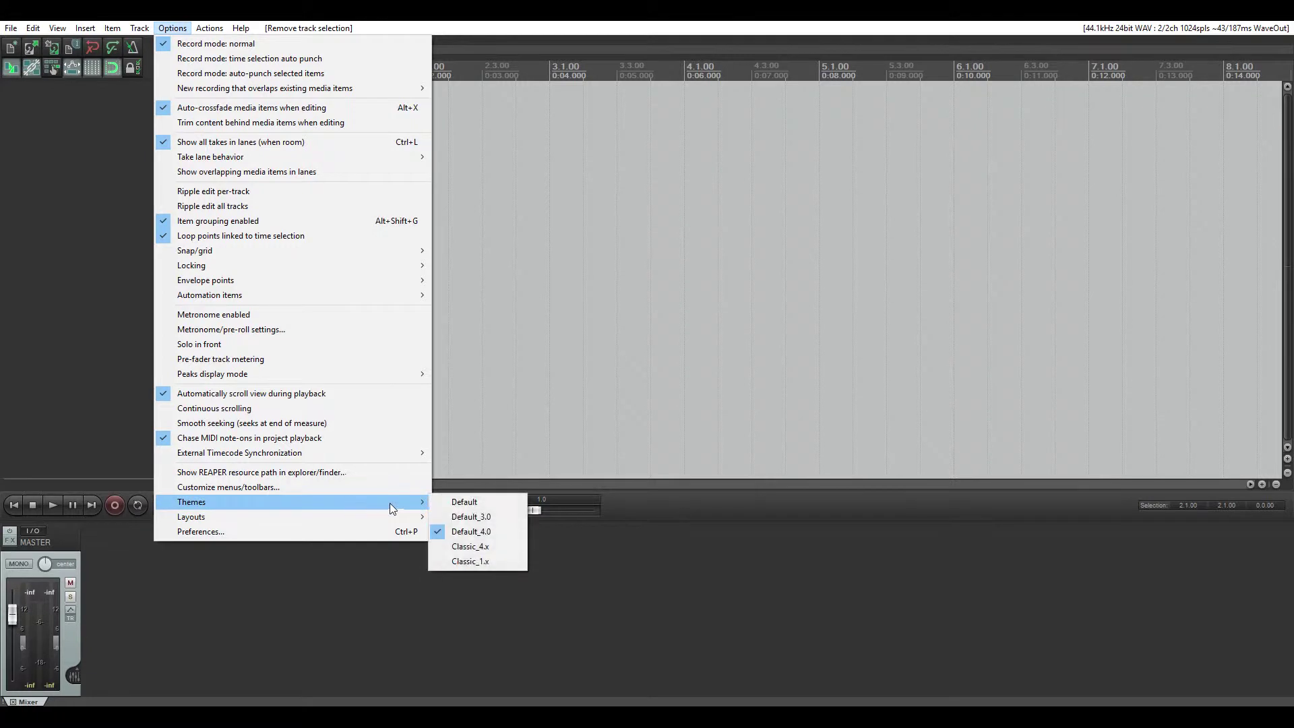
click(458, 507)
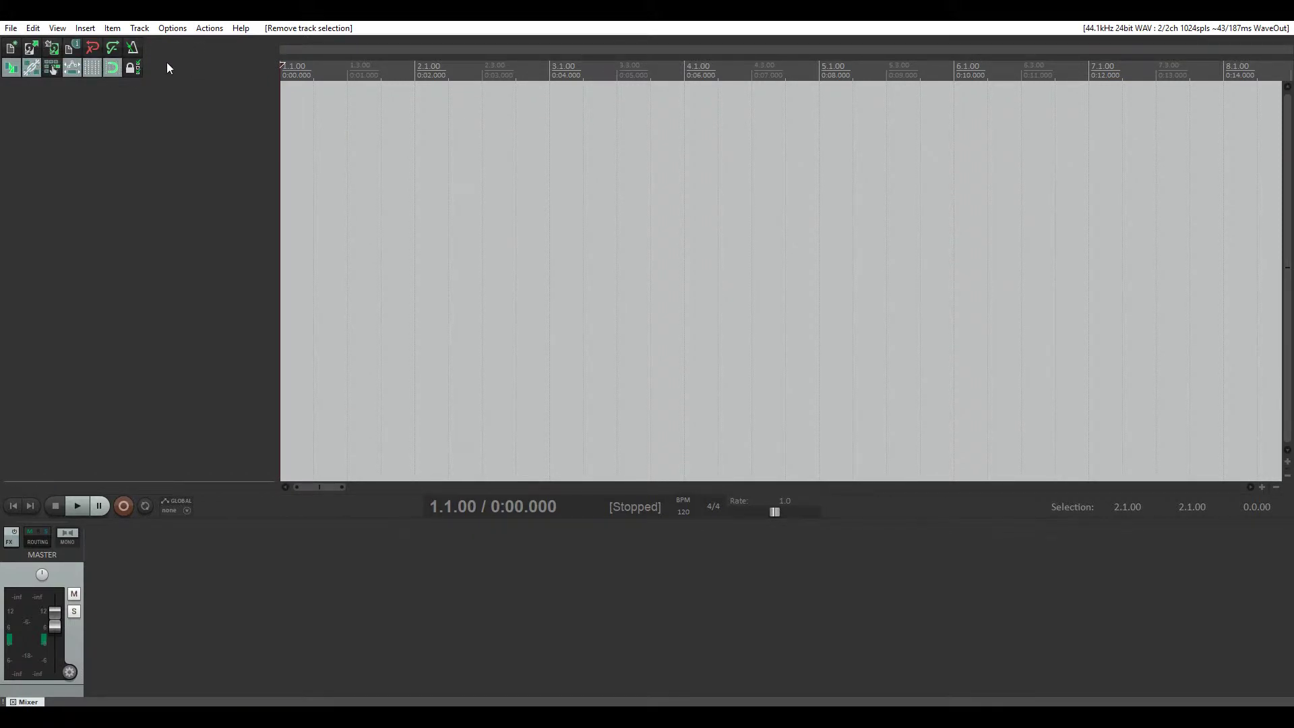
Turn snapping off and make a free time selection on the ruler from about 1.2.56 to 2.1.12
click(116, 69)
click(122, 71)
drag(335, 72, 417, 71)
Turn snapping back on and make a grid-aligned time selection on the ruler from 1.4.00 to 2.4.00
click(112, 70)
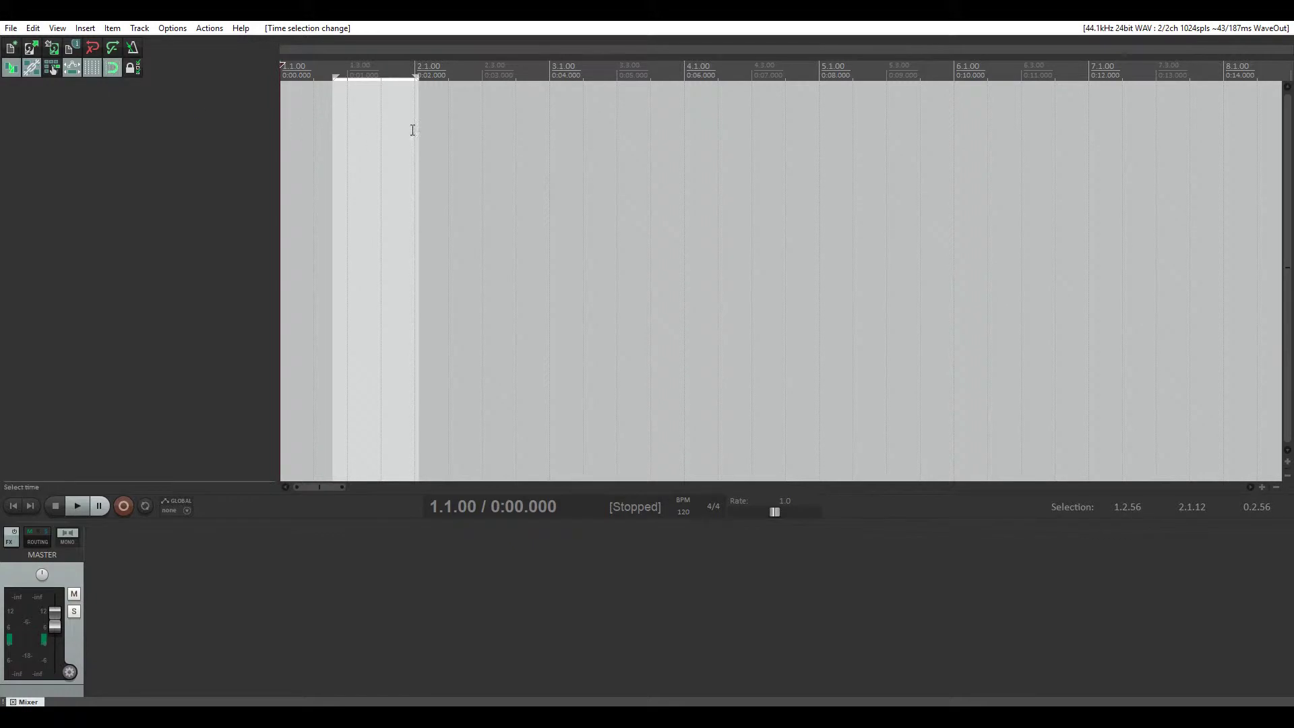
drag(386, 68, 515, 69)
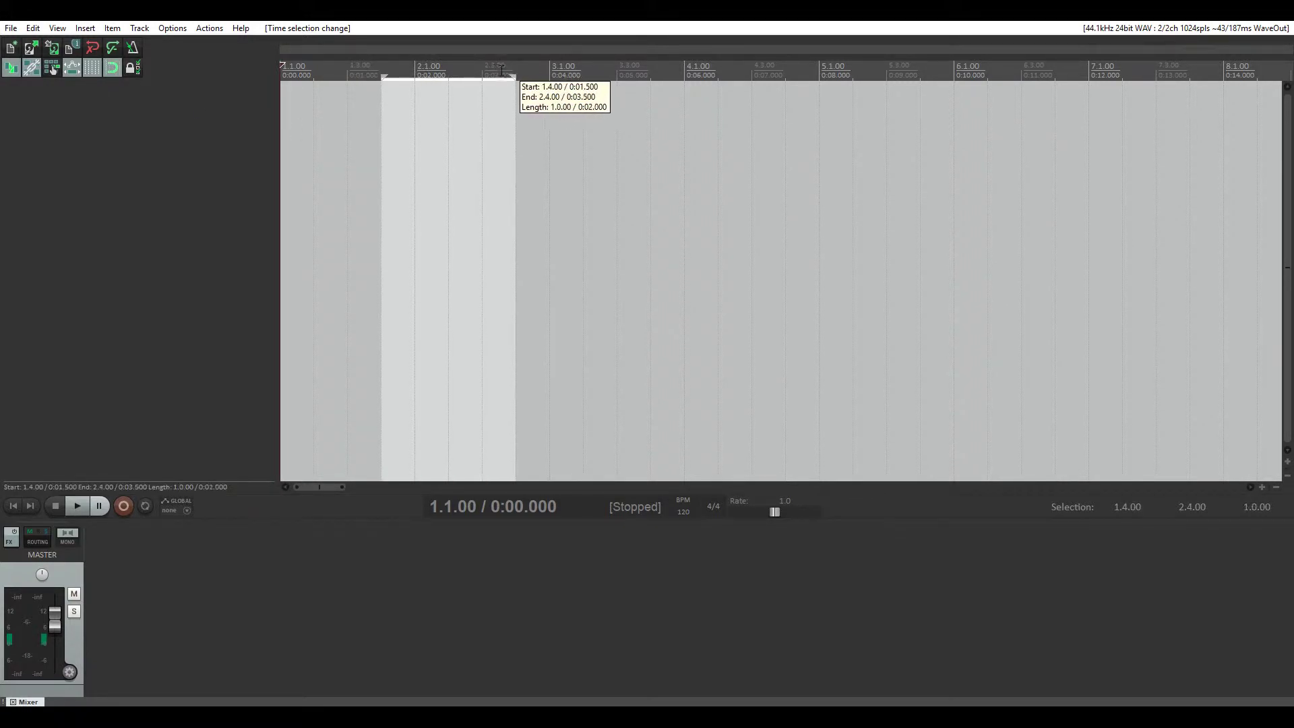
right_click(135, 49)
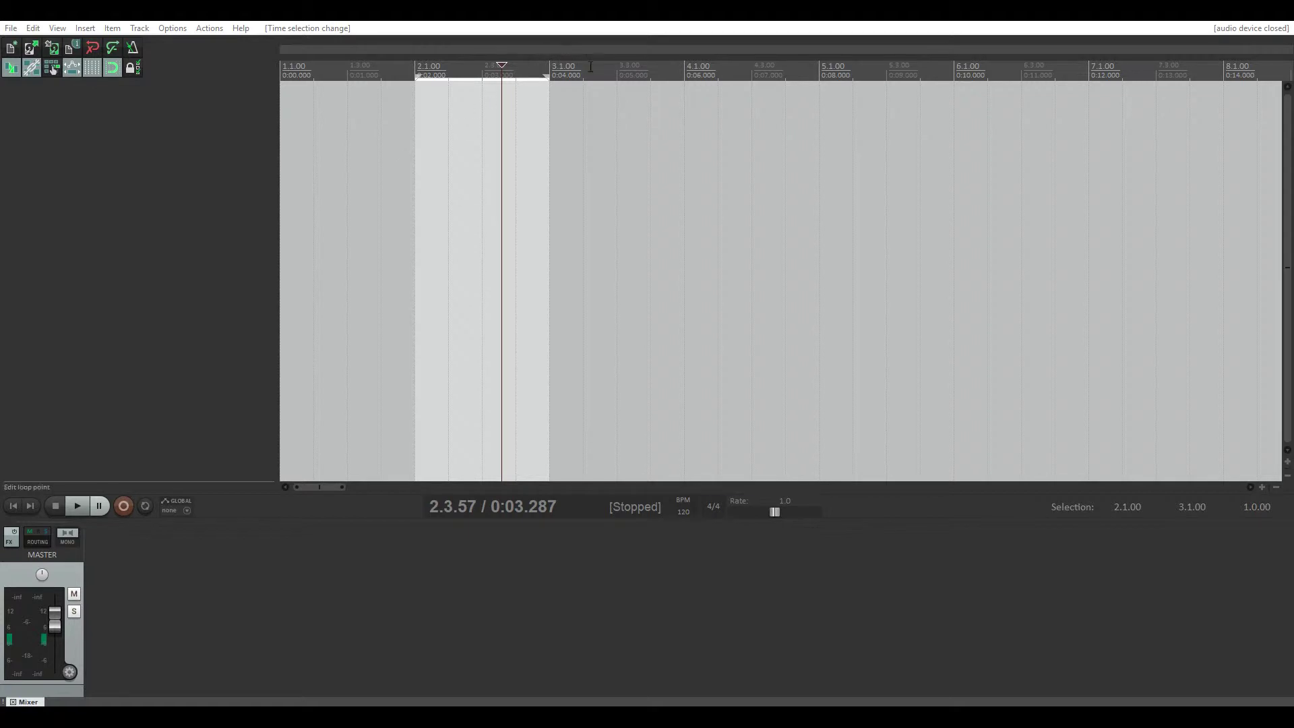
Remove the time selection and return the edit cursor to the project start
click(580, 27)
key(Escape)
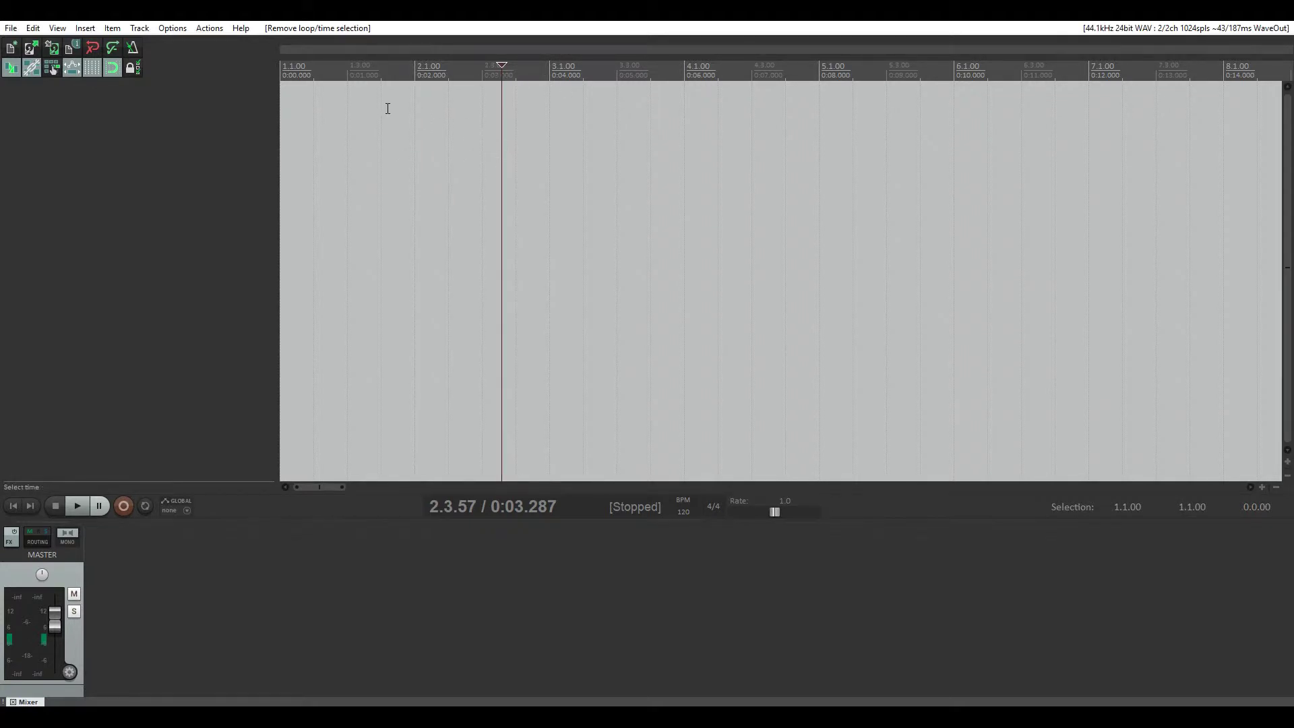
key(Home)
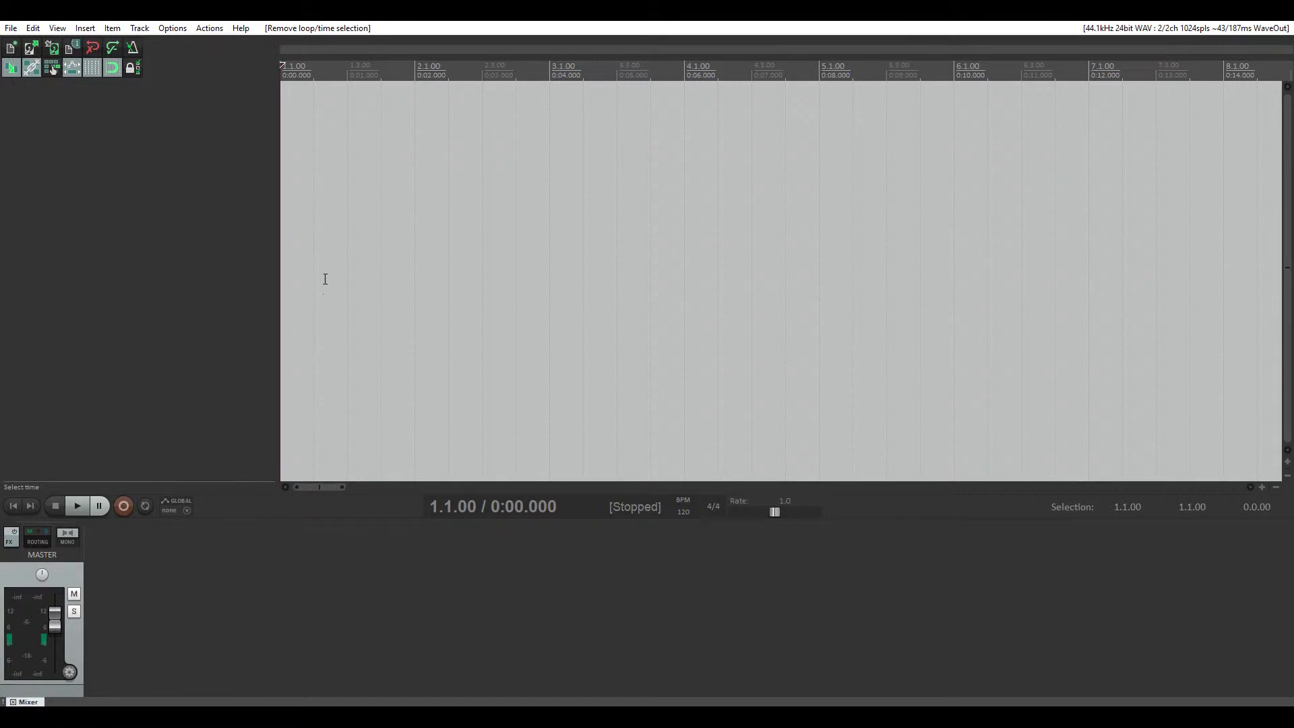
Switch to File Explorer and import 08 Nagowa Highway from the Final folder as a new track at the project start
key(alt+Tab)
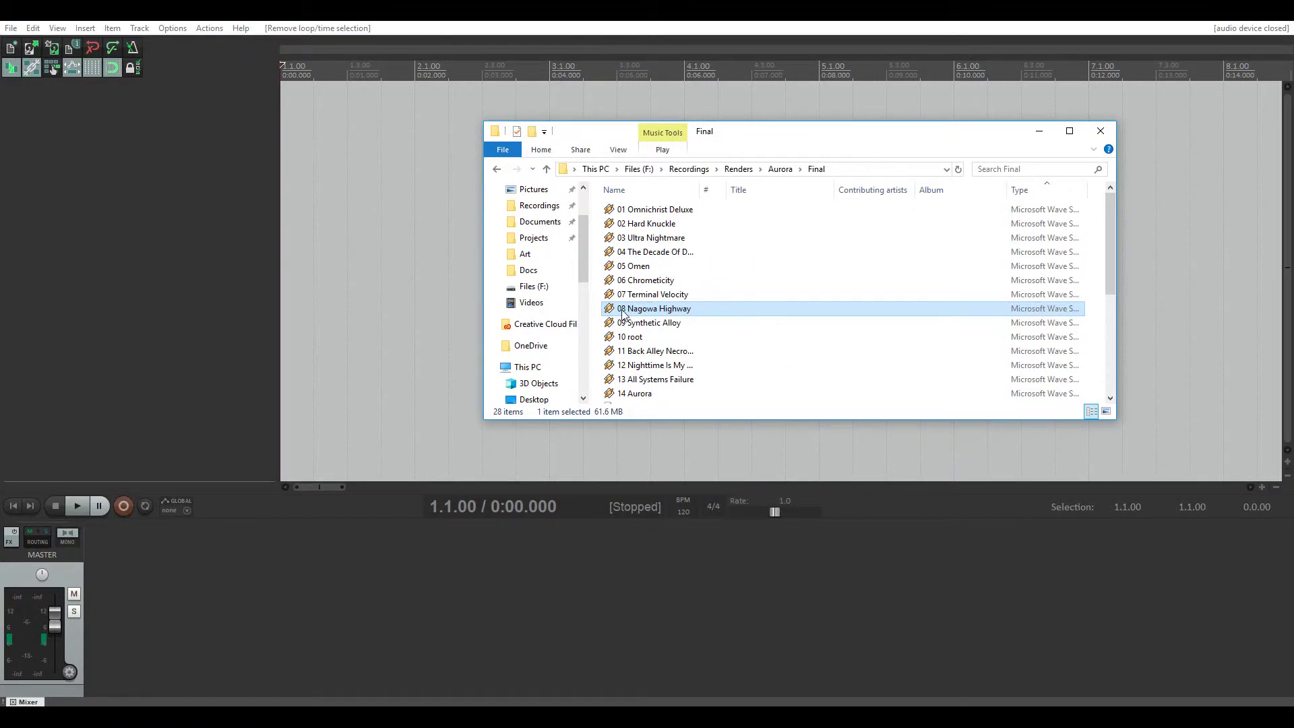
drag(623, 314, 299, 102)
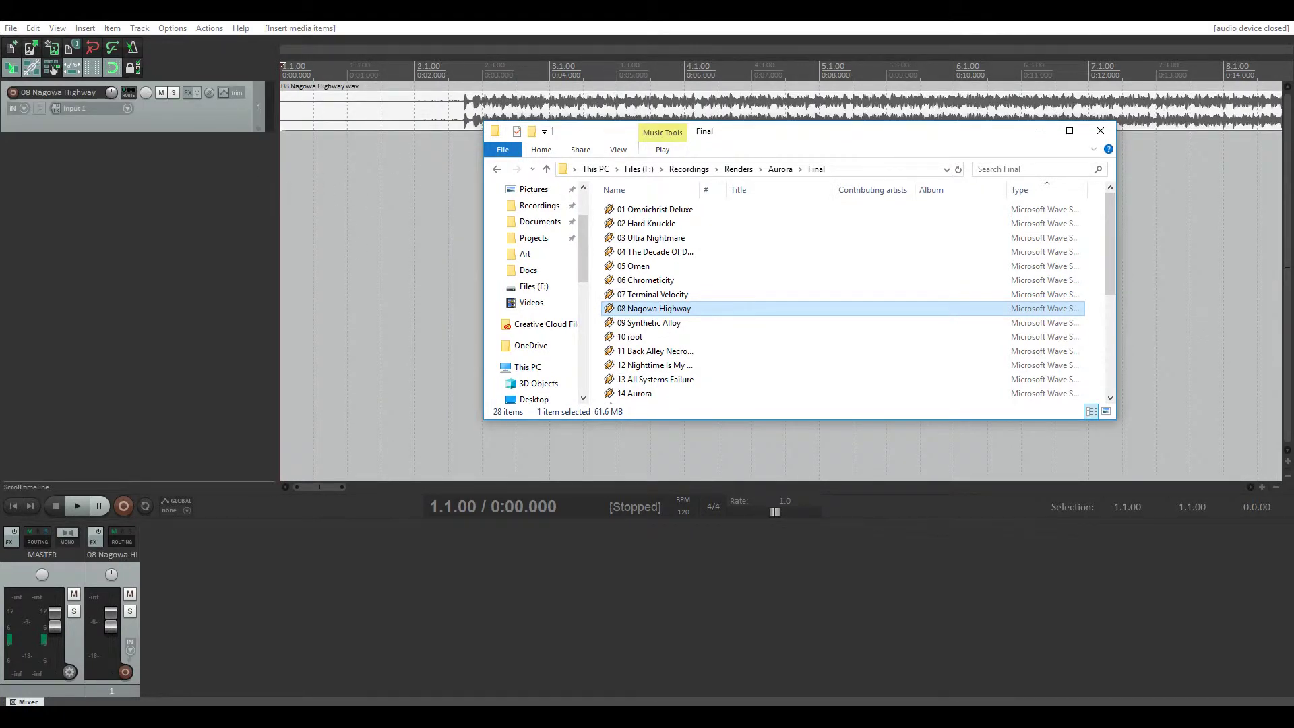
click(425, 28)
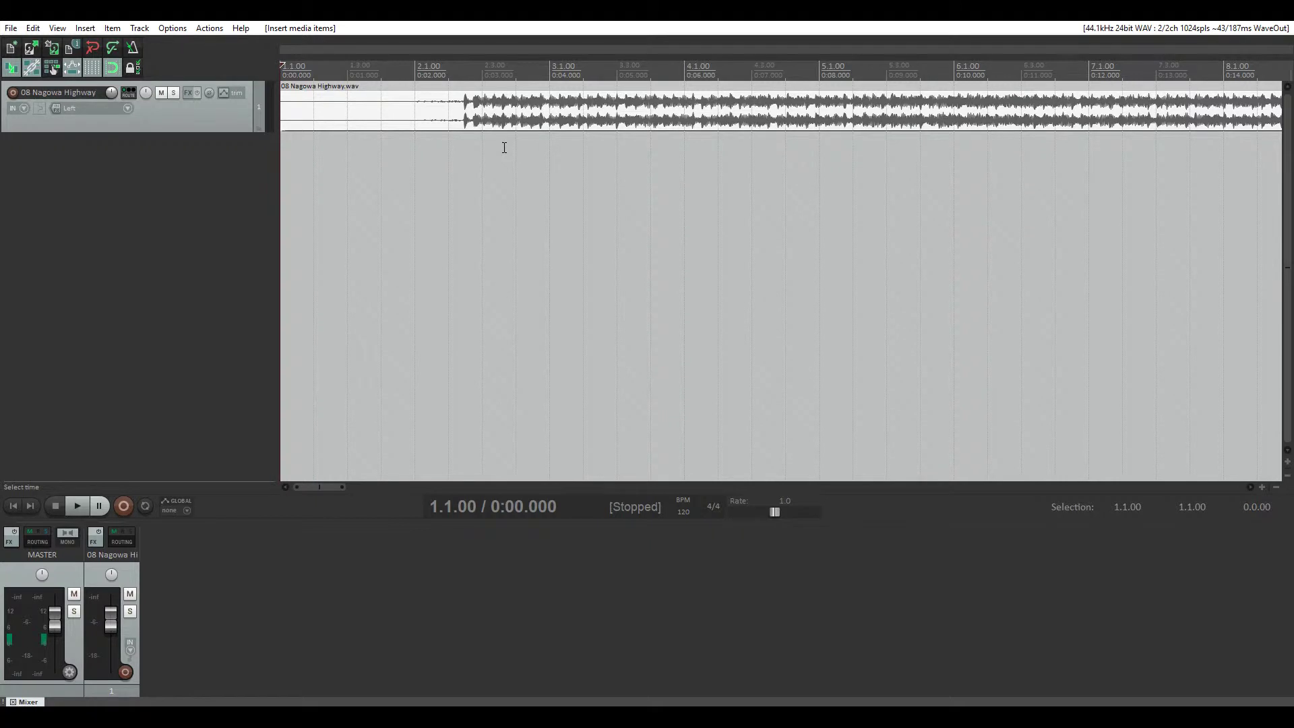
Move the 08 Nagowa Highway item along its track so that it starts at 2.1.00
drag(364, 111, 515, 125)
mouse_move(415, 115)
mouse_down()
mouse_move(677, 123)
mouse_move(431, 113)
mouse_up()
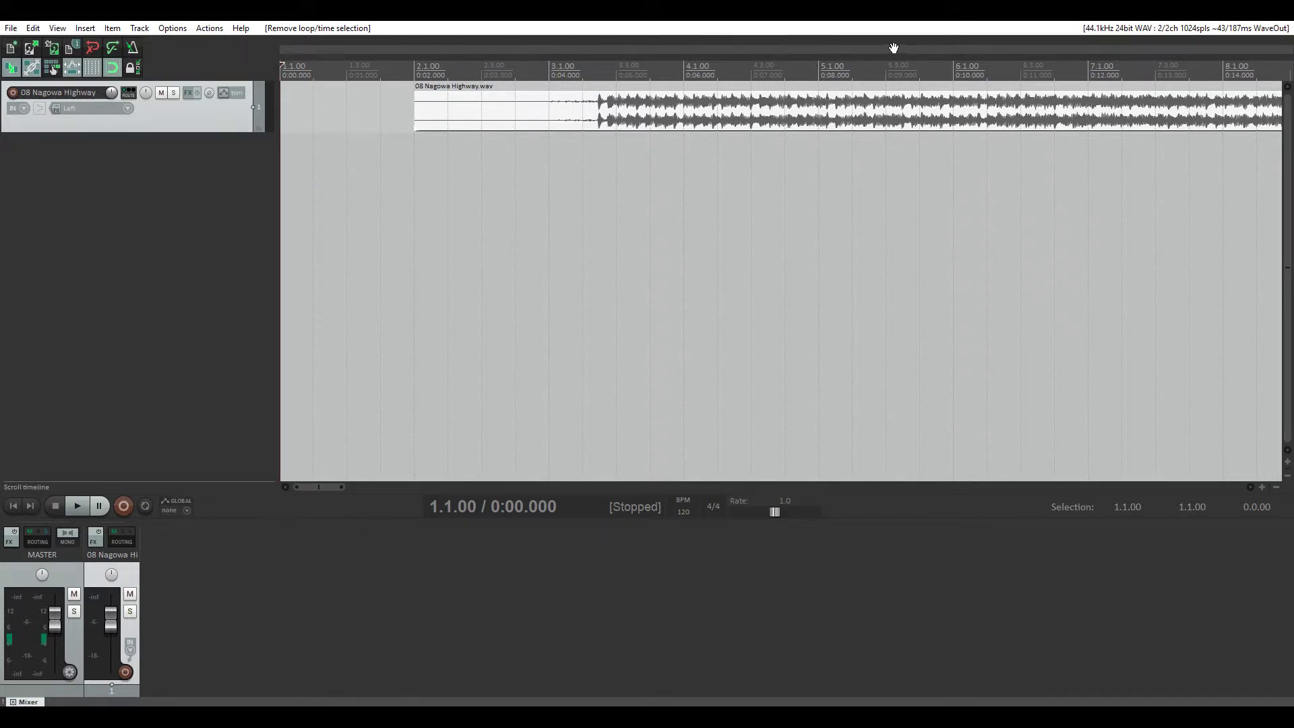
Make a time selection from 4.1.00 to 6.1.00 and place the edit cursor at 5.1.00
mouse_move(895, 46)
mouse_down()
mouse_move(559, 53)
mouse_move(914, 50)
mouse_up()
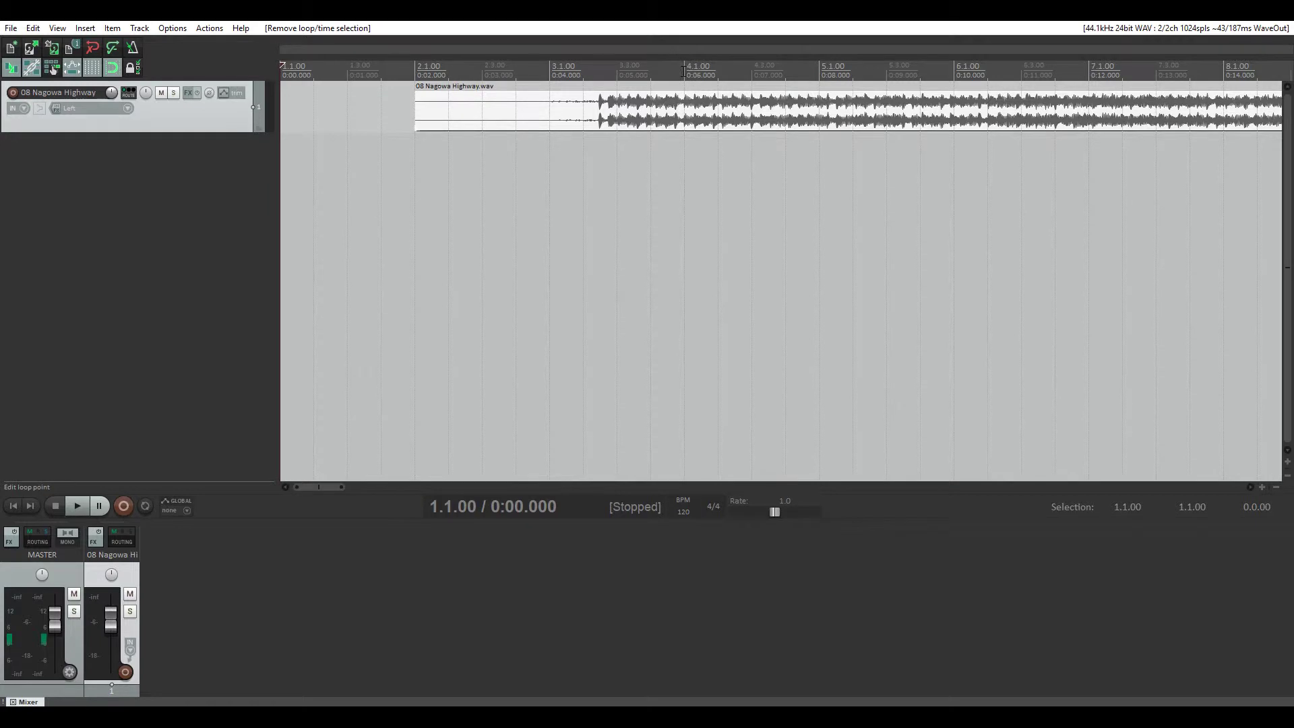
drag(689, 67, 937, 80)
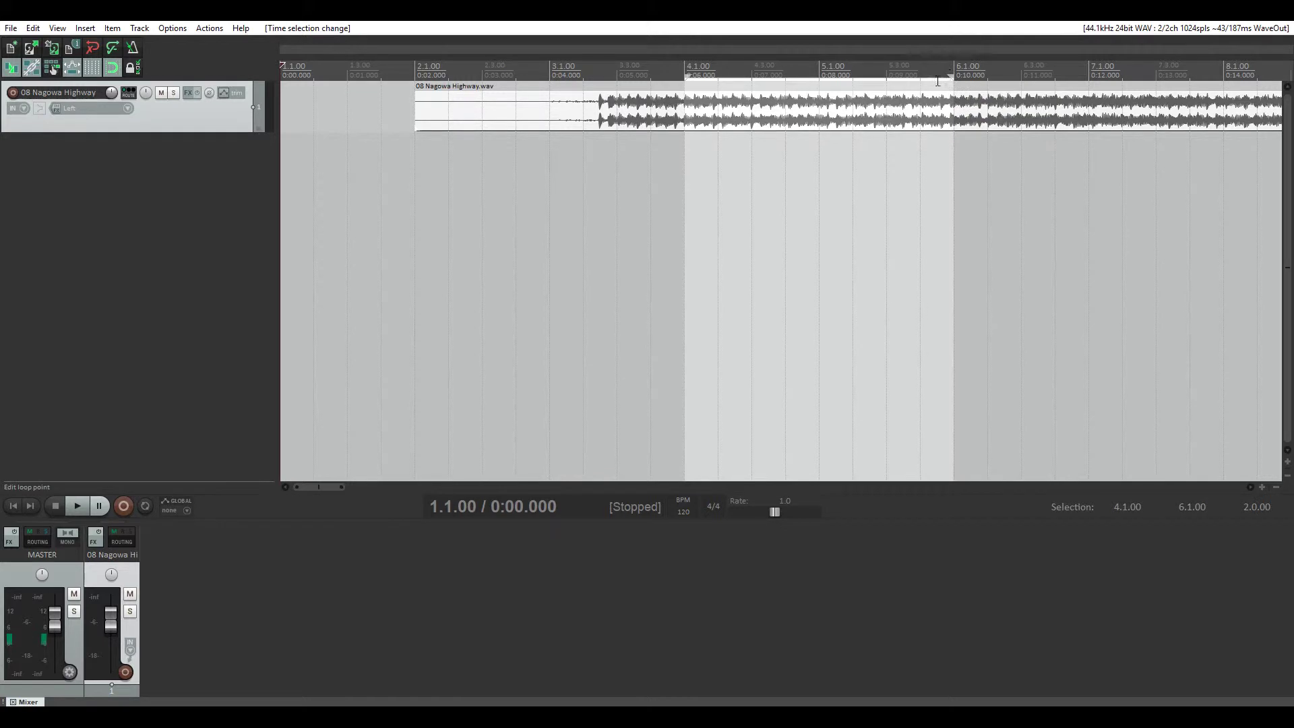
click(819, 67)
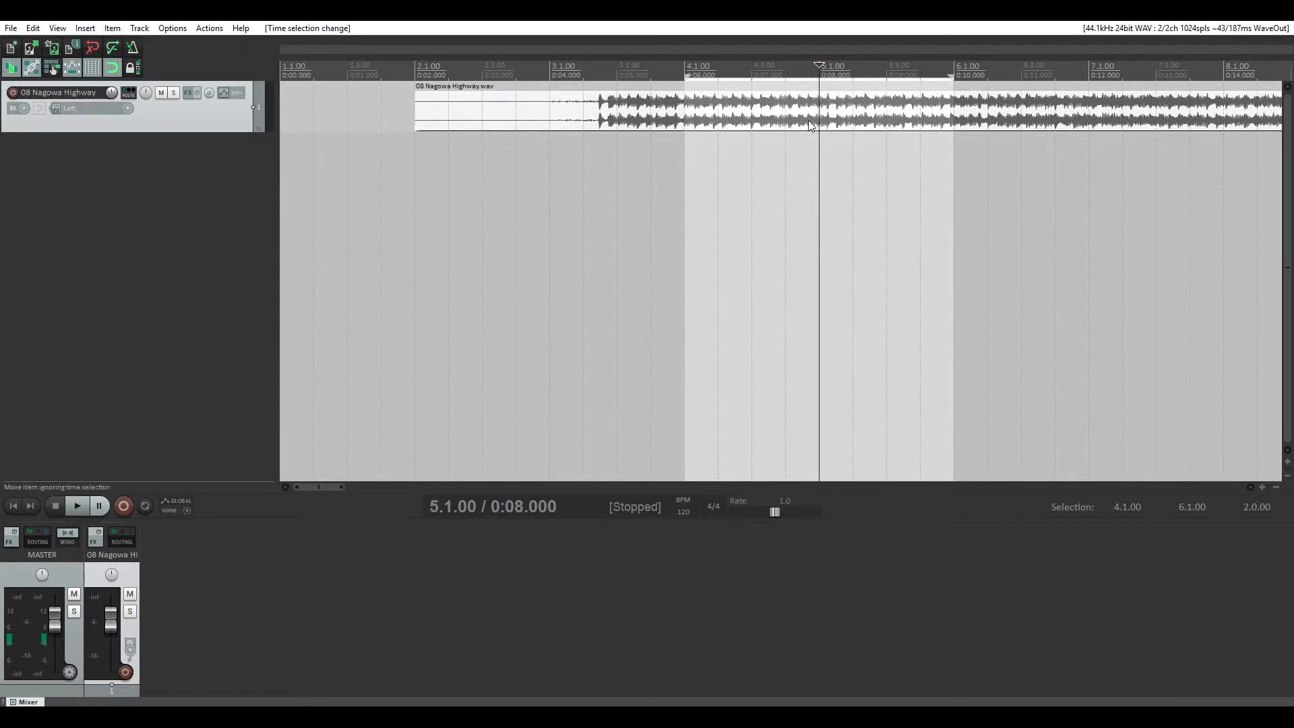
mouse_move(821, 64)
mouse_down()
mouse_move(916, 65)
mouse_move(822, 66)
mouse_up()
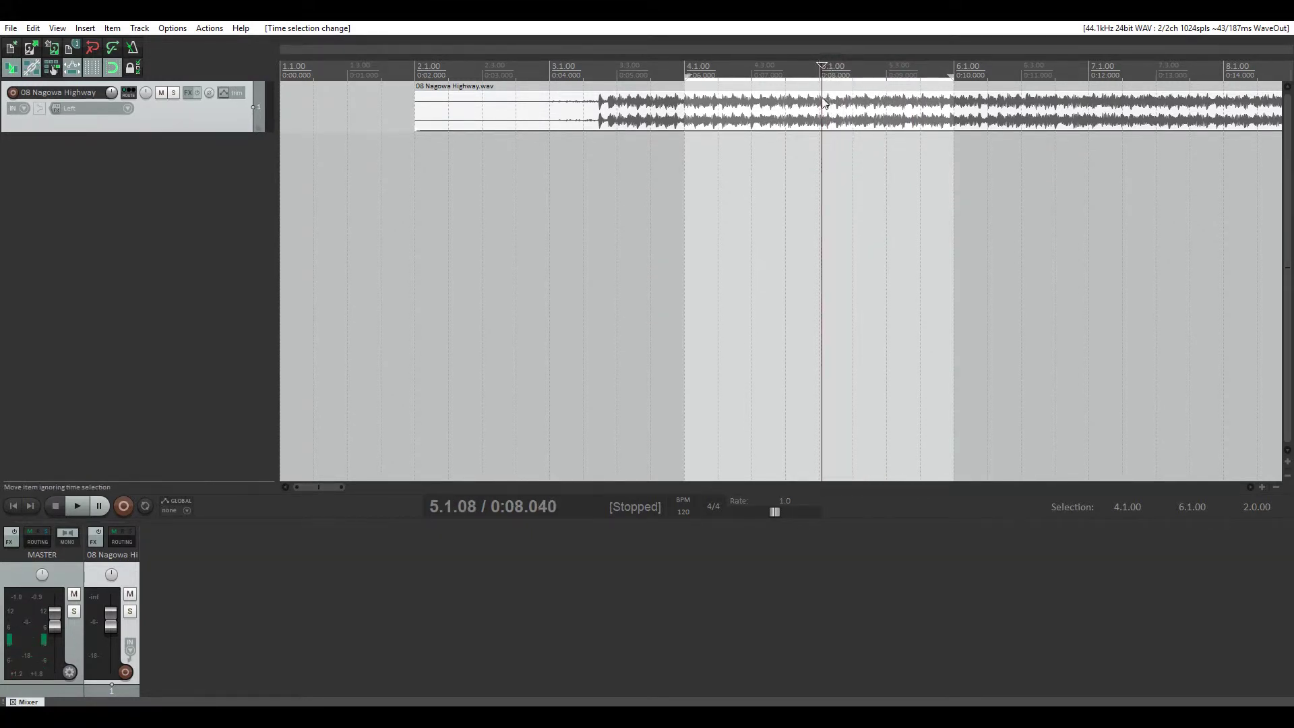
click(828, 196)
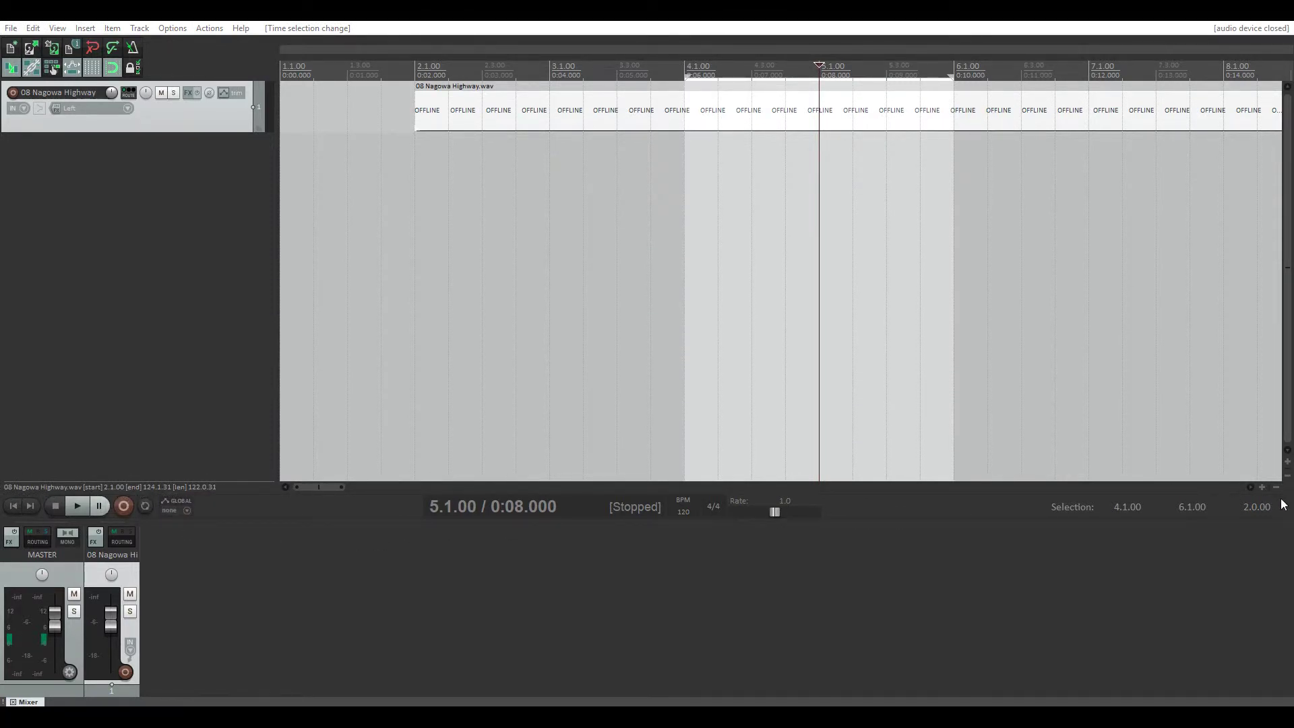
Play the track from 5.1.00, stop it, and try to start recording with no track armed
click(74, 507)
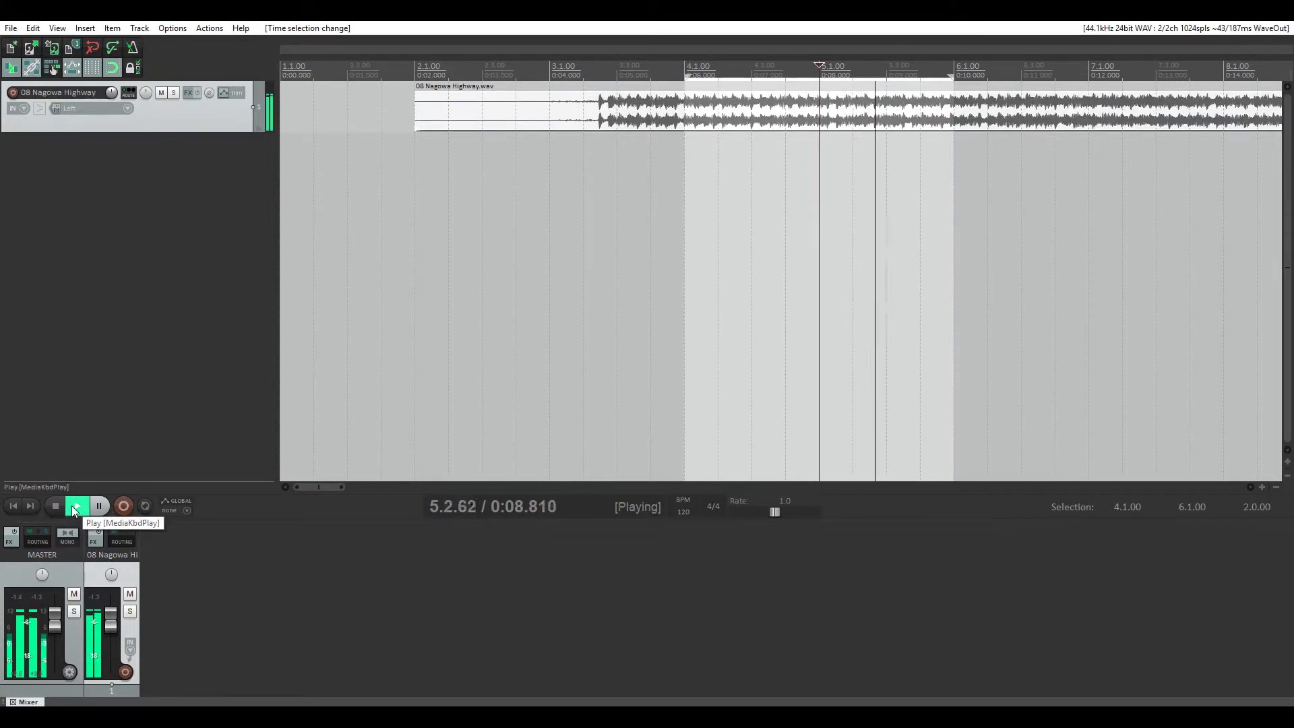
key(space)
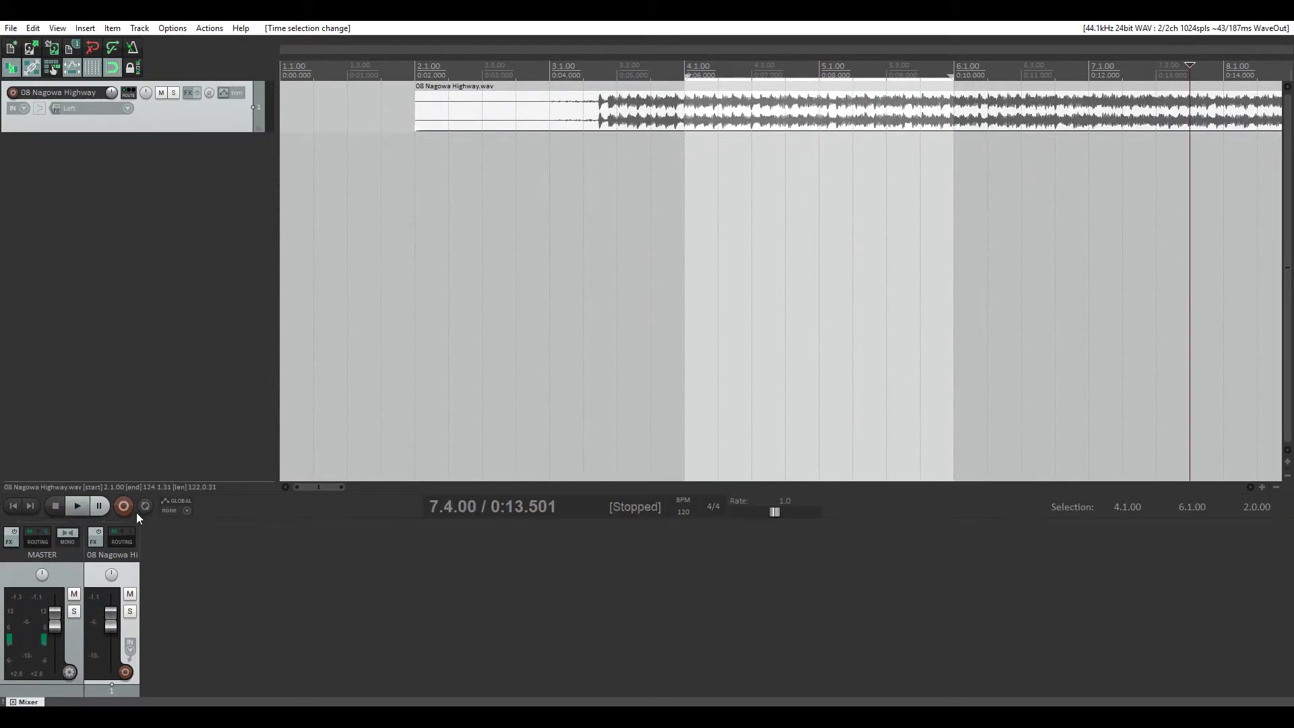
click(124, 506)
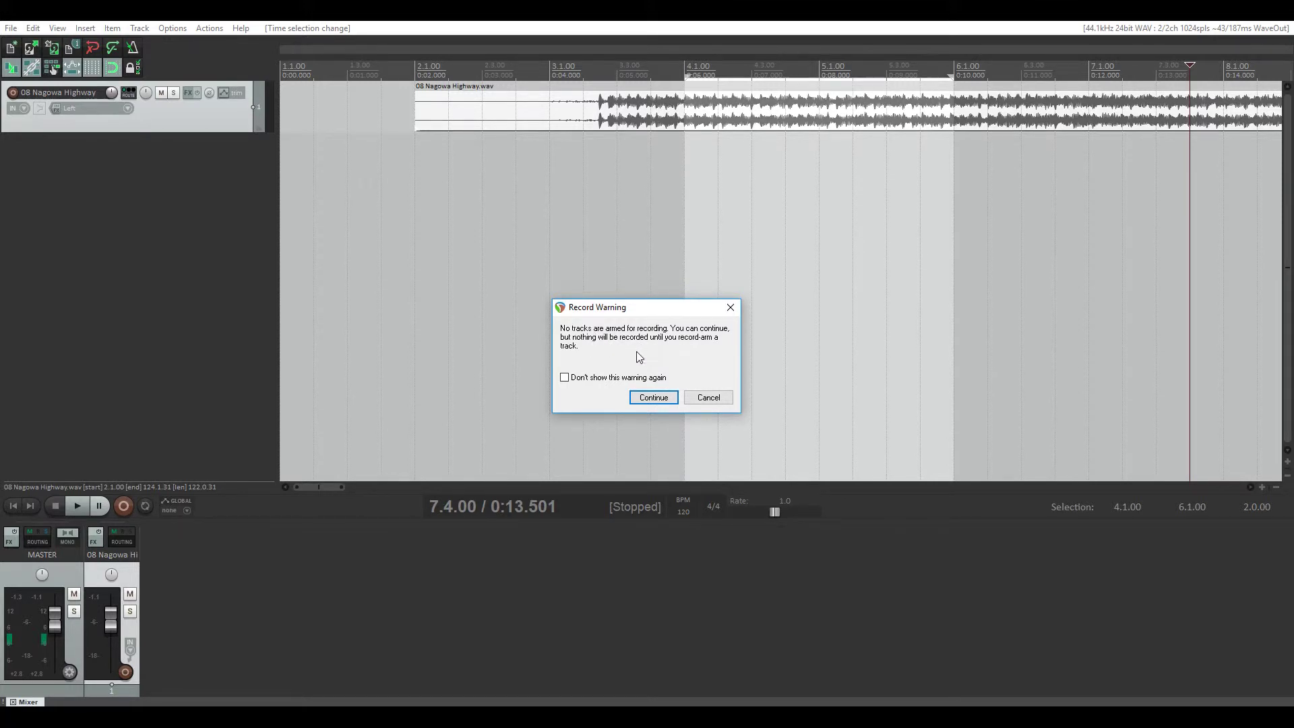
click(707, 399)
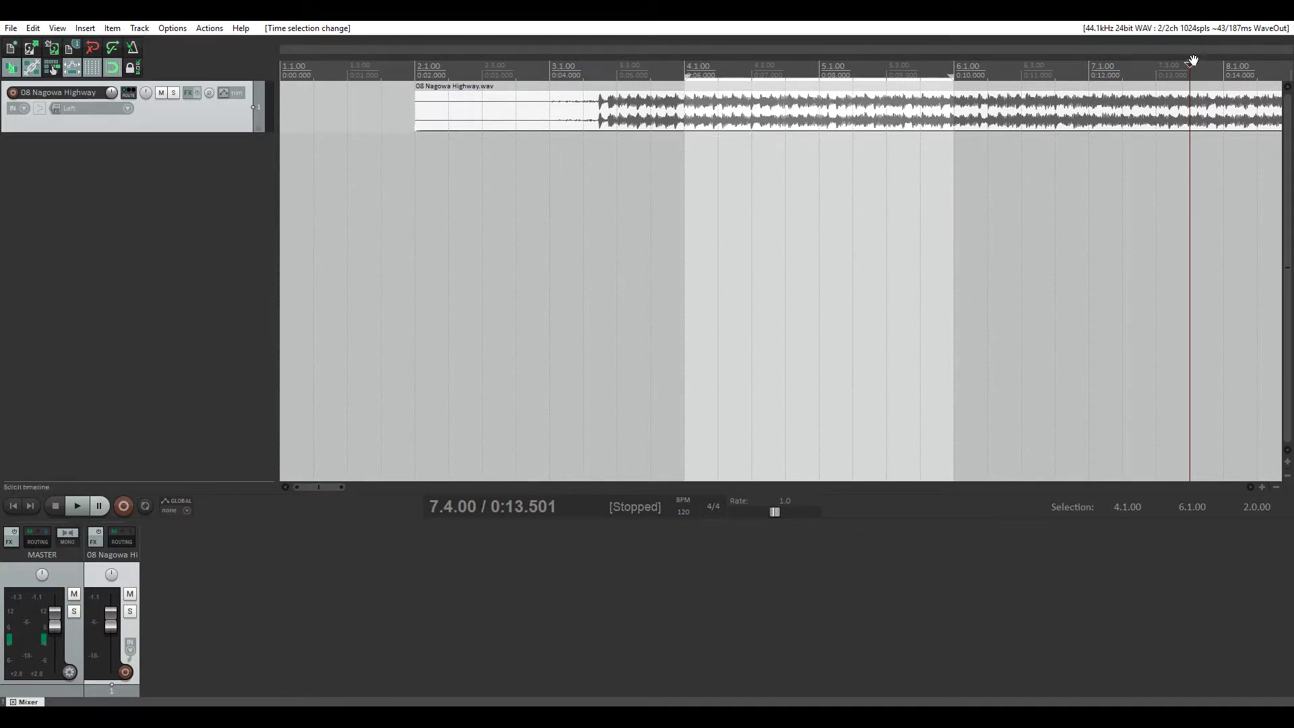
Move the edit cursor along the ruler to 7.1.00, 6.1.00 and finally 6.3.00
click(1091, 66)
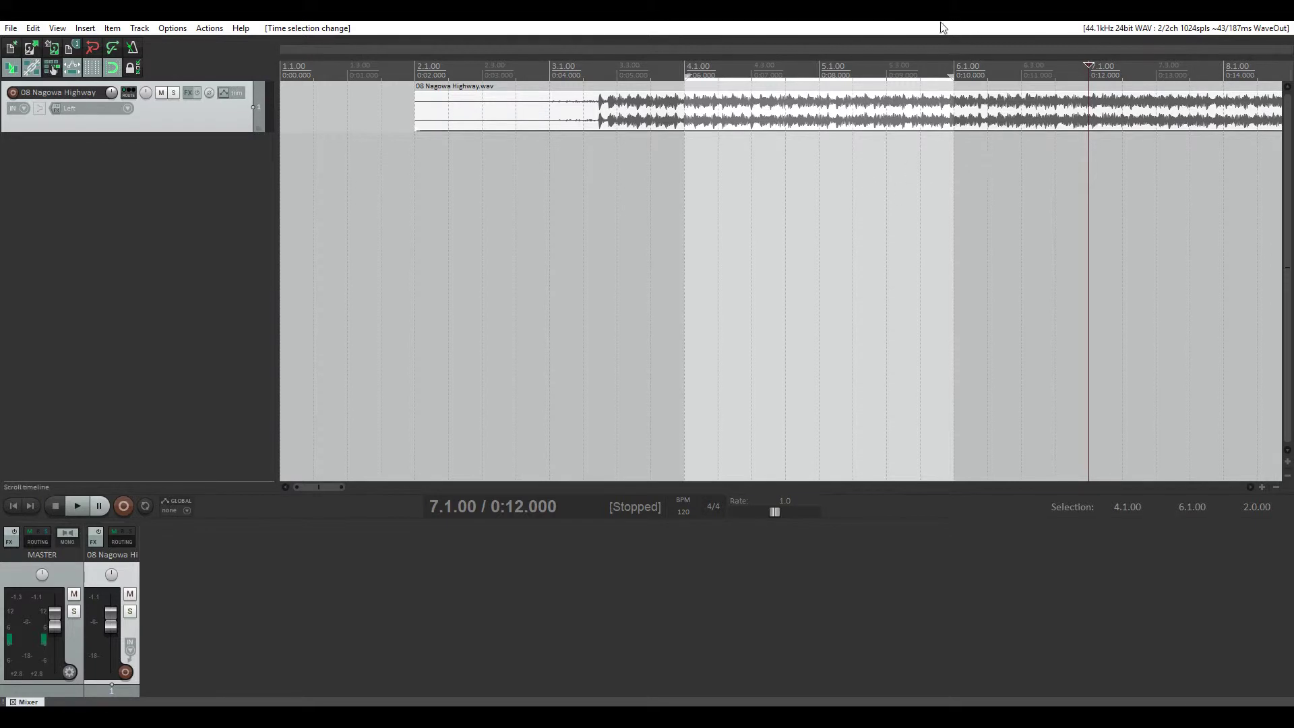
click(955, 68)
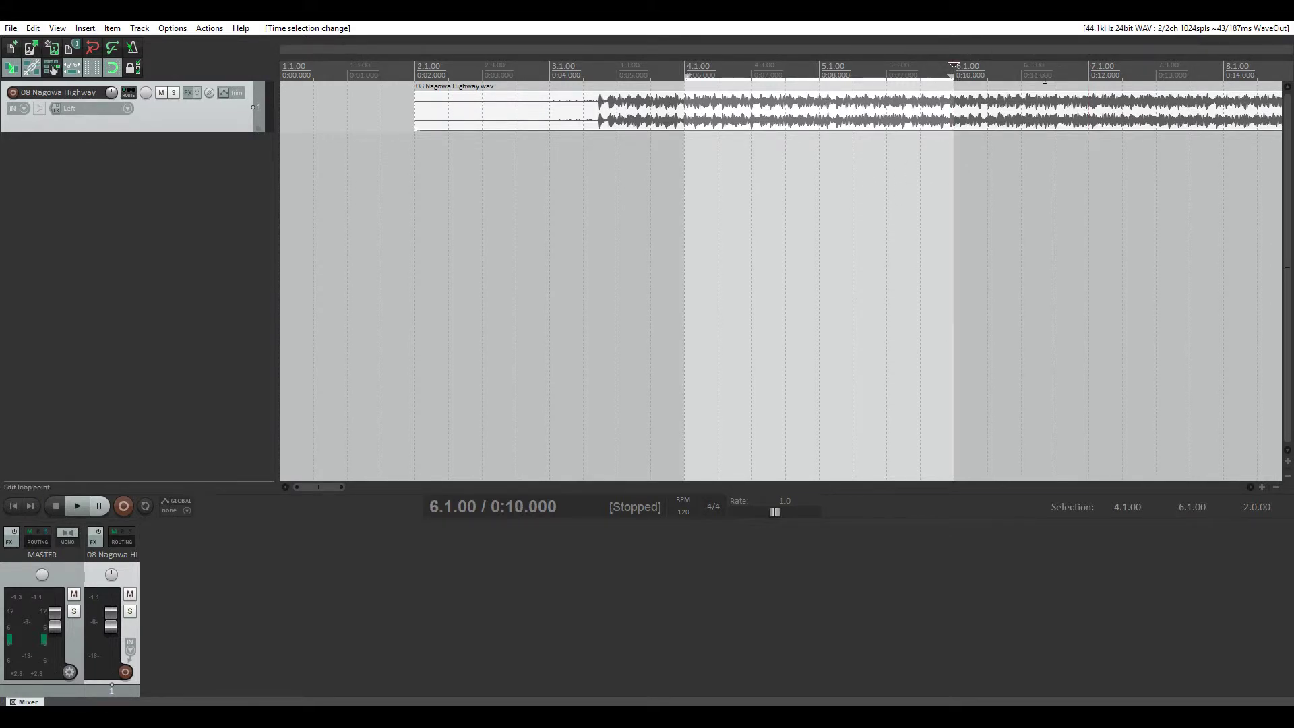
click(1022, 68)
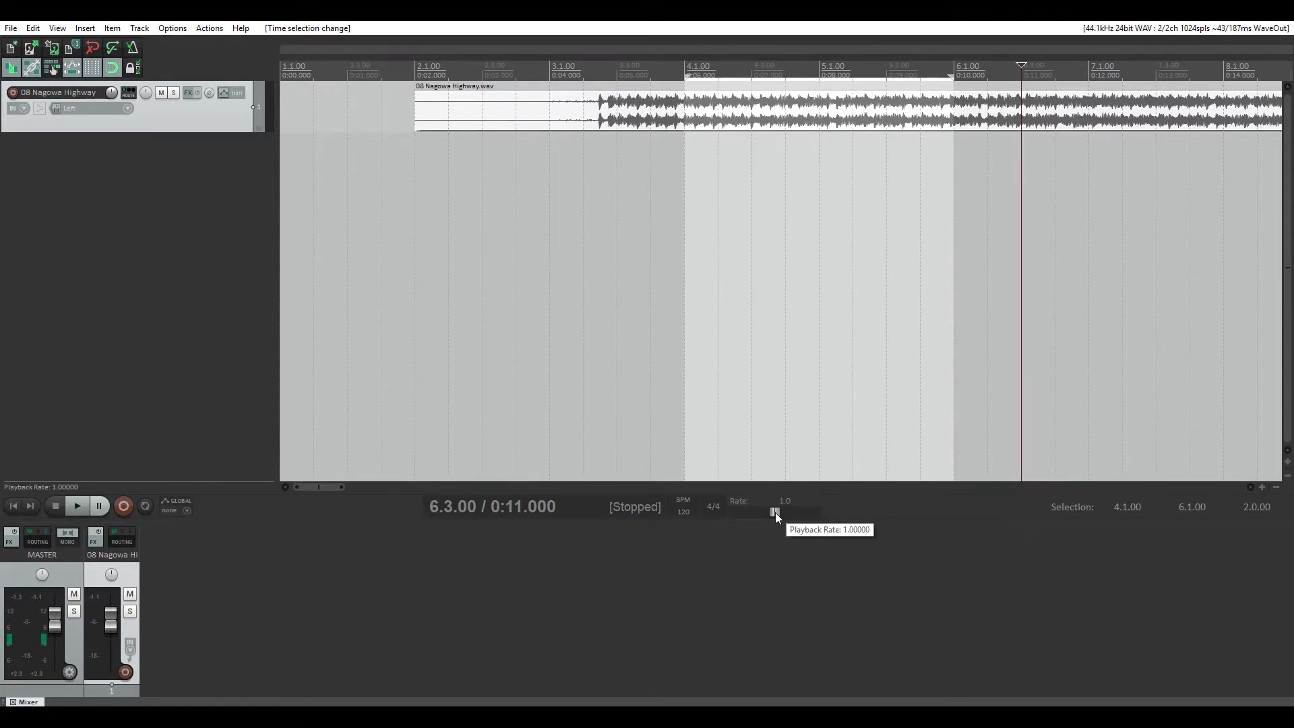
Set the playback rate to 1.6 and play the track from the edit cursor, stopping after a short listen
drag(775, 512, 783, 510)
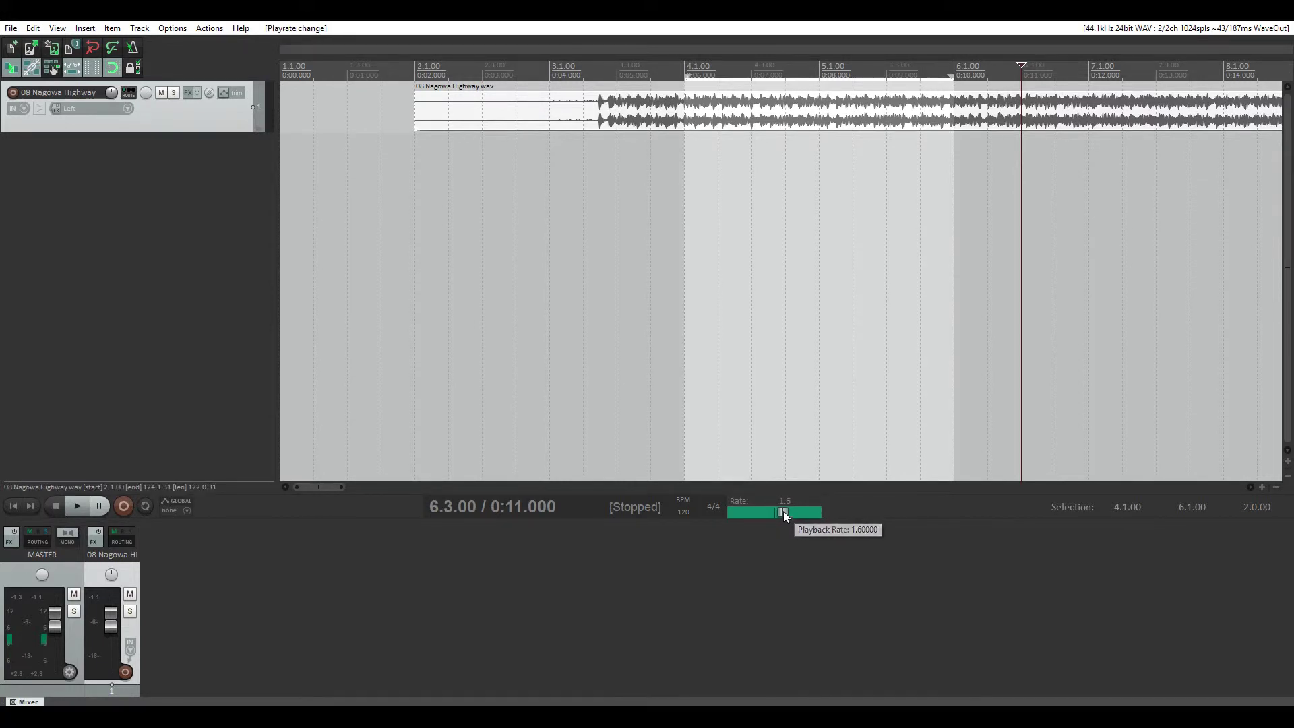
click(77, 505)
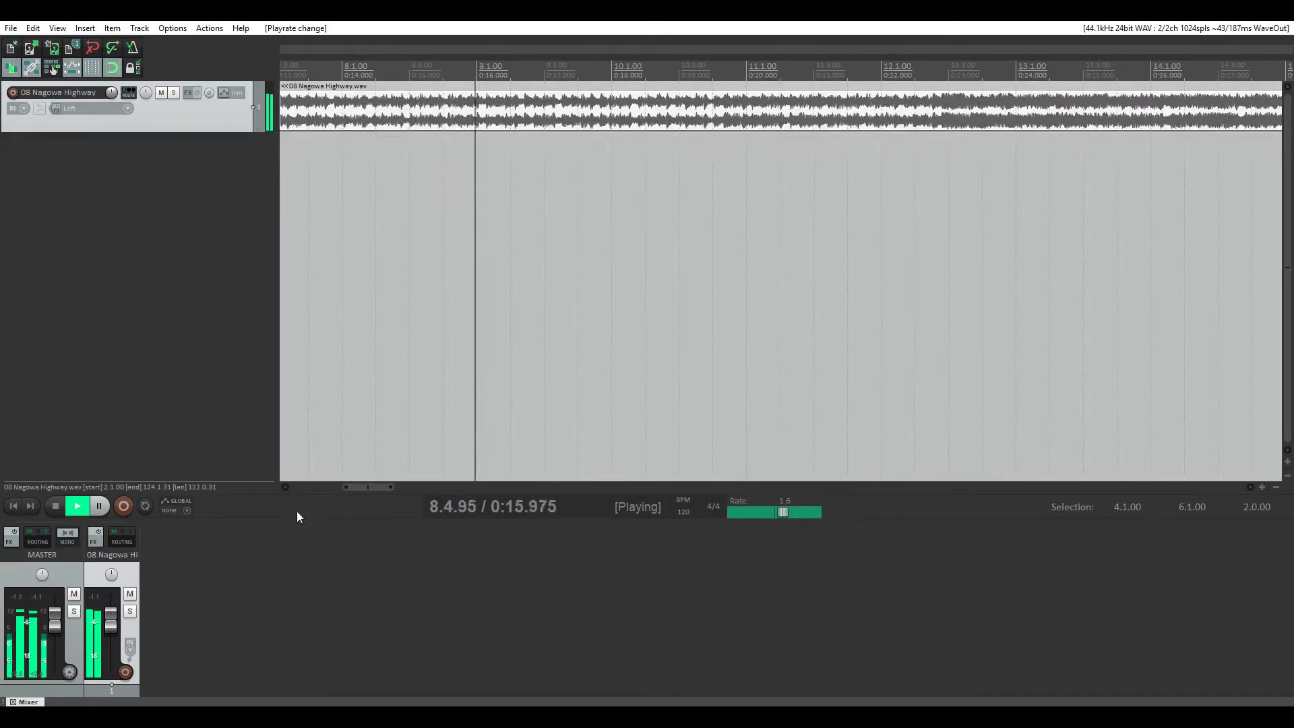
click(58, 507)
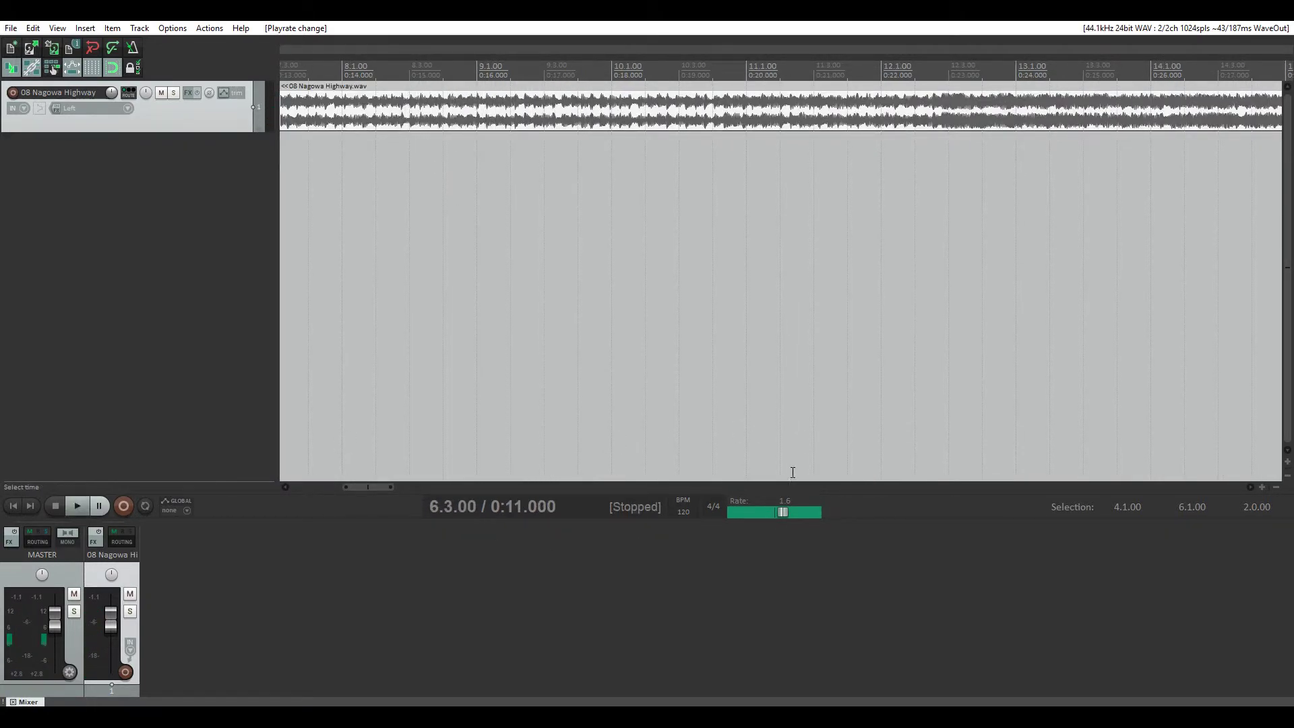
Turn on pitch preservation for master playback rate changes and play the track from the edit cursor
right_click(784, 515)
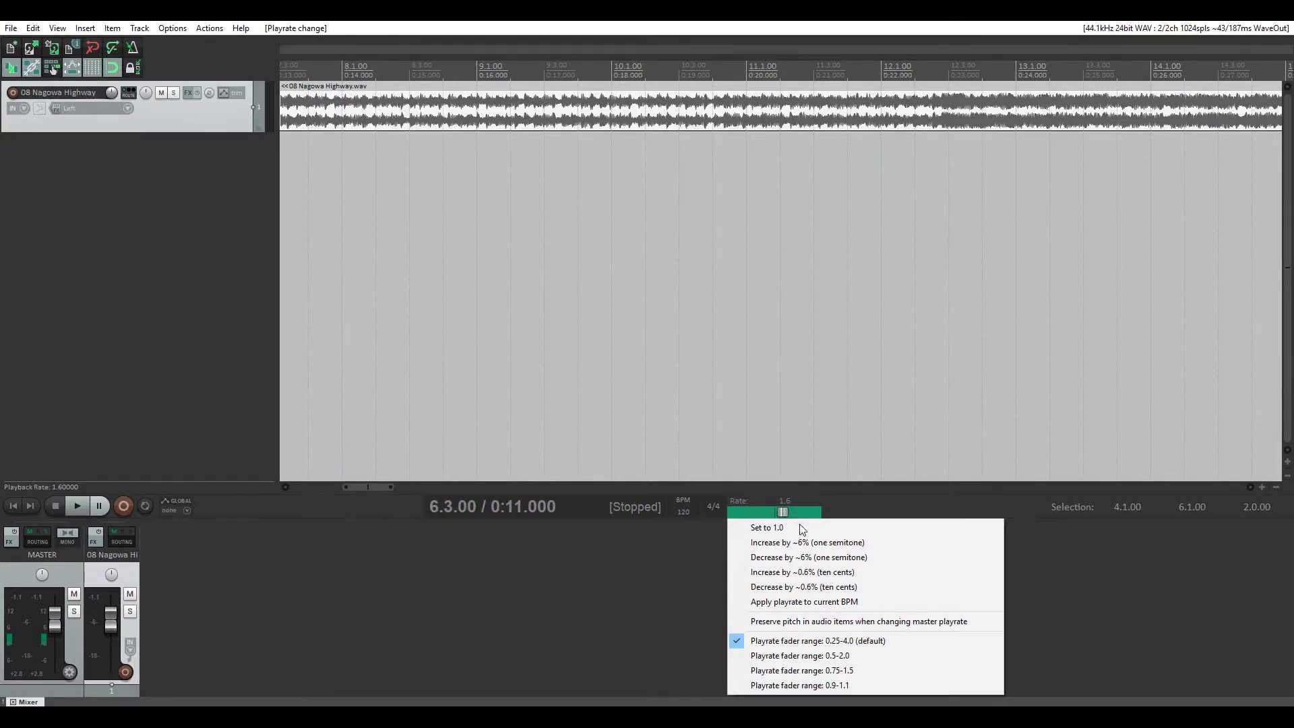
click(793, 623)
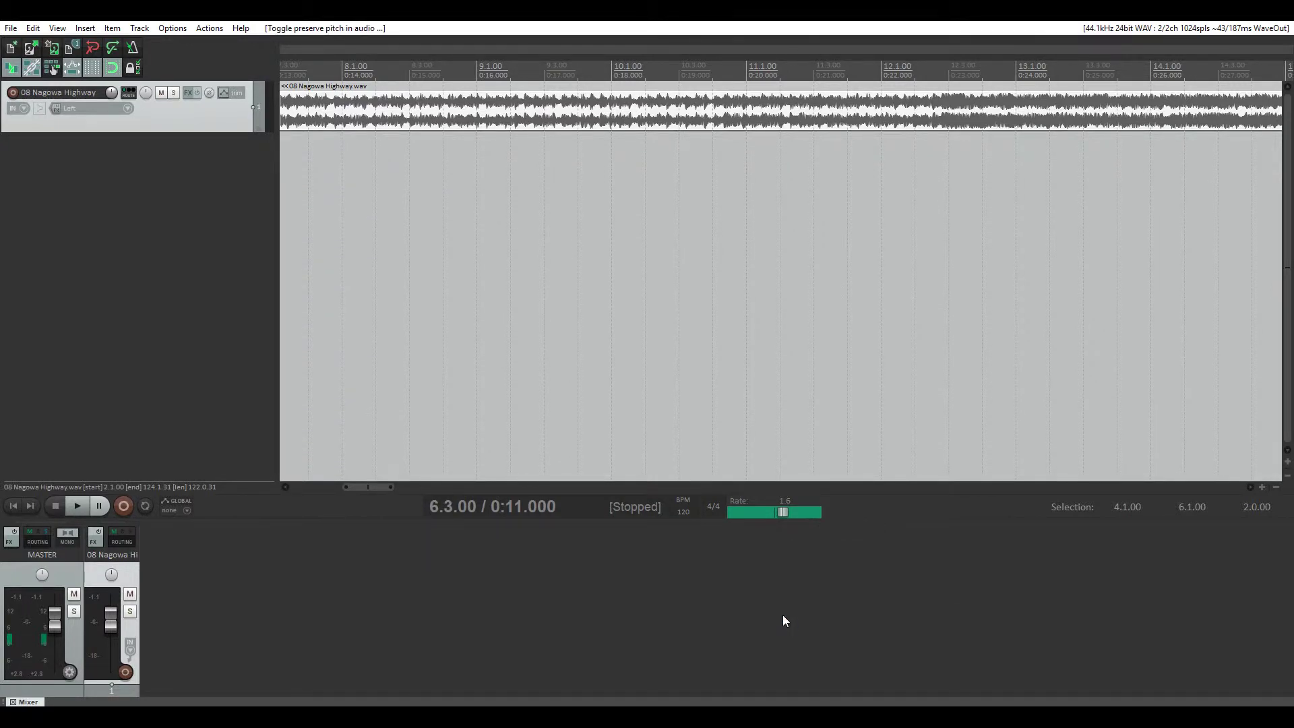
click(82, 503)
Lower the playback rate to 1.096 and 0.811 during playback, stop, and reset the rate to 1.0
drag(782, 512, 778, 513)
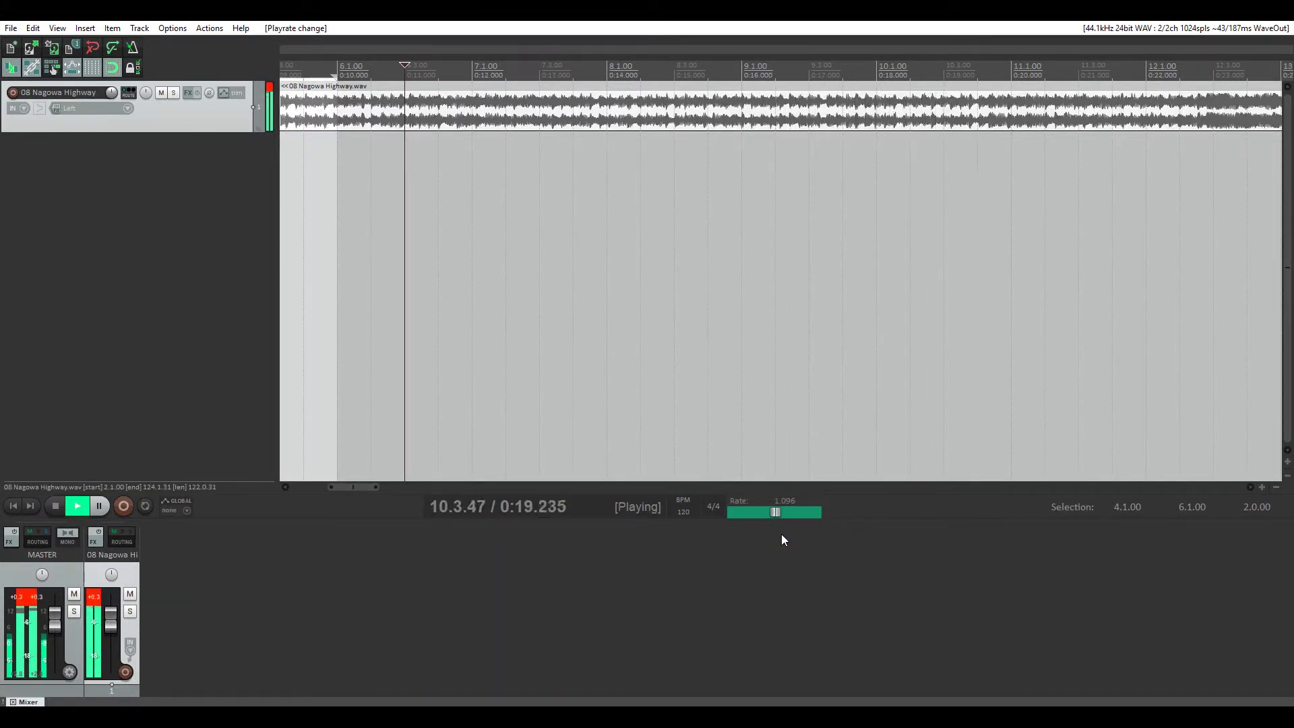
drag(775, 512, 764, 510)
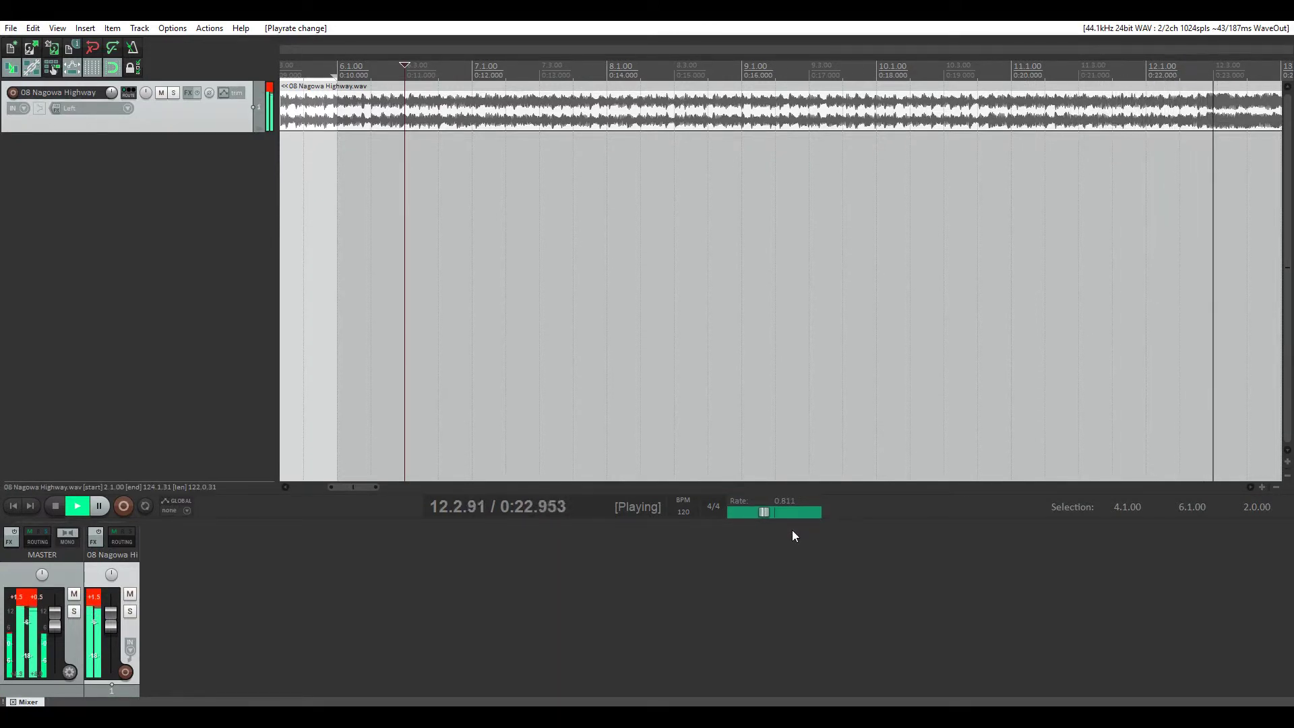
key(space)
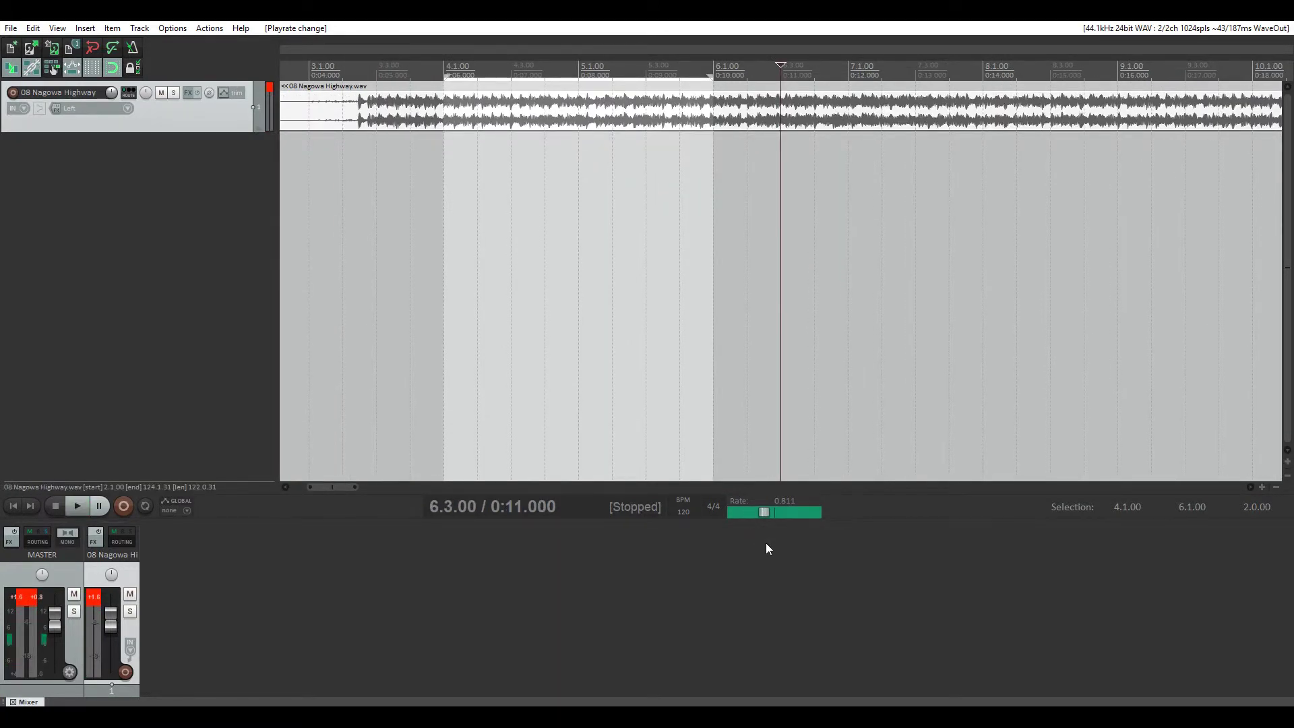
double_click(764, 510)
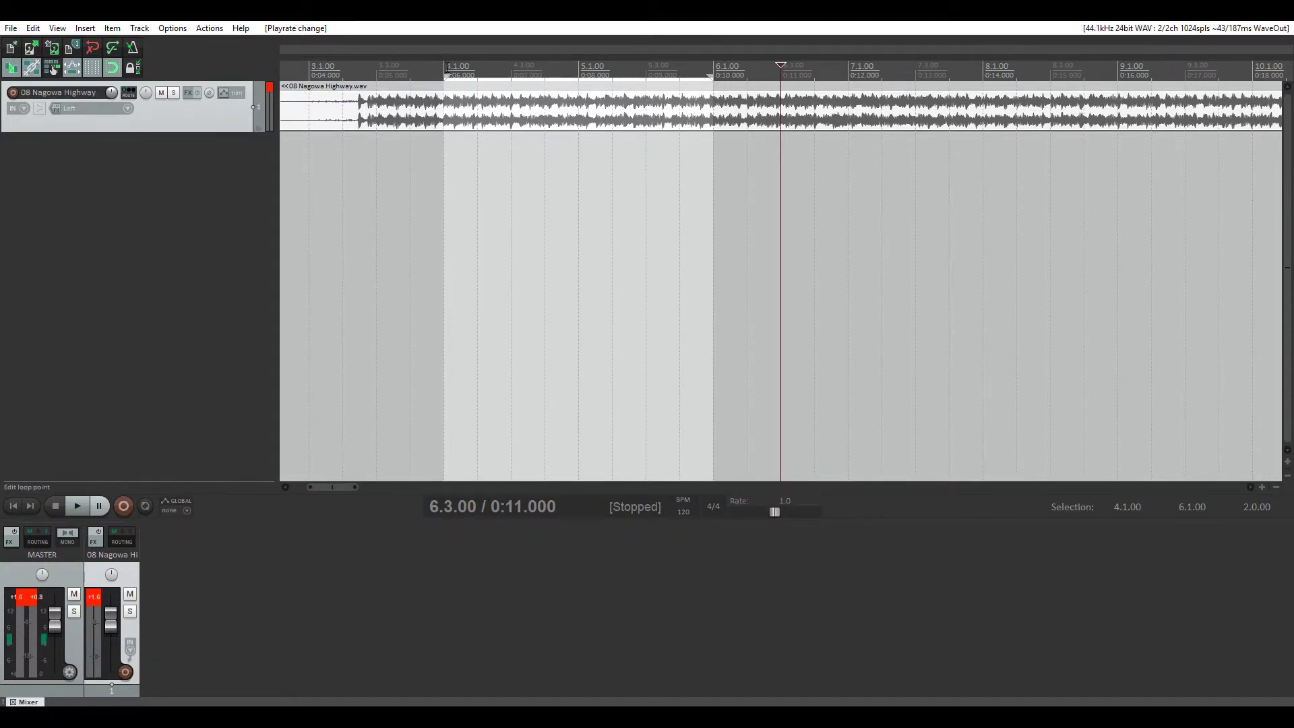
Make a time selection from 4.1.00 to 5.1.00 and place the edit cursor at 4.2.00
drag(445, 70, 575, 79)
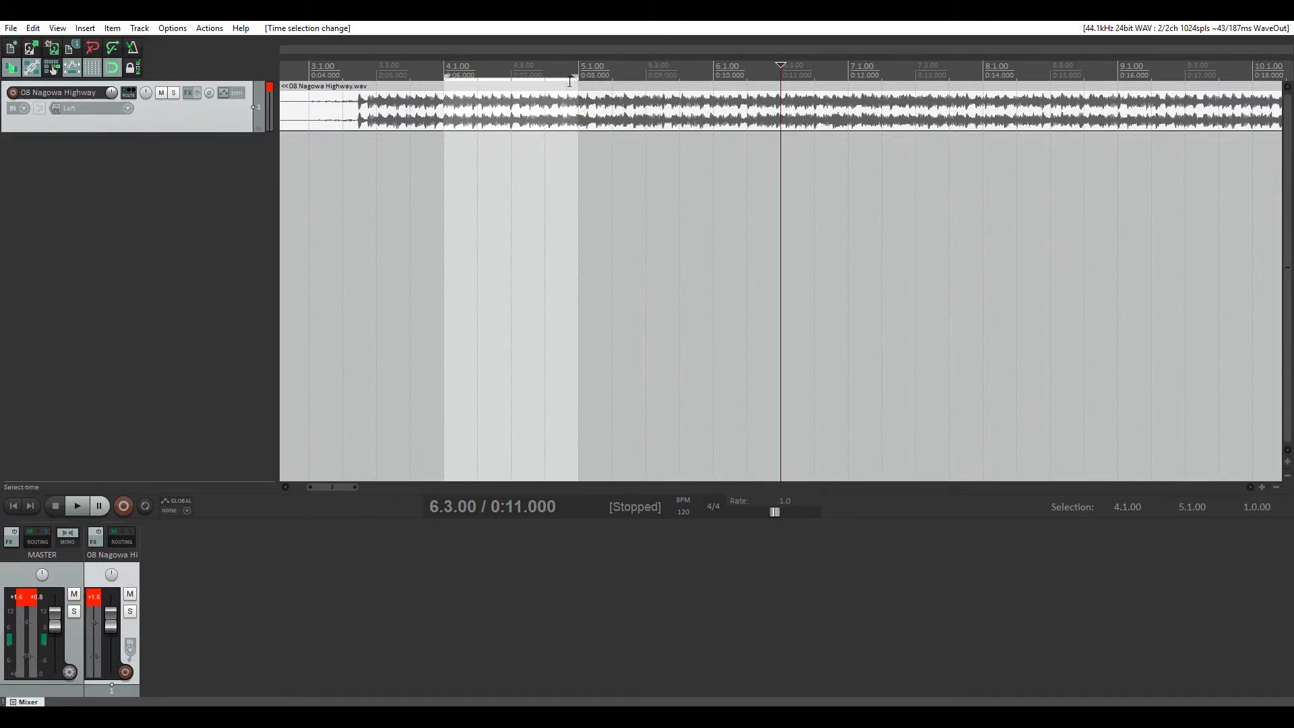
click(477, 66)
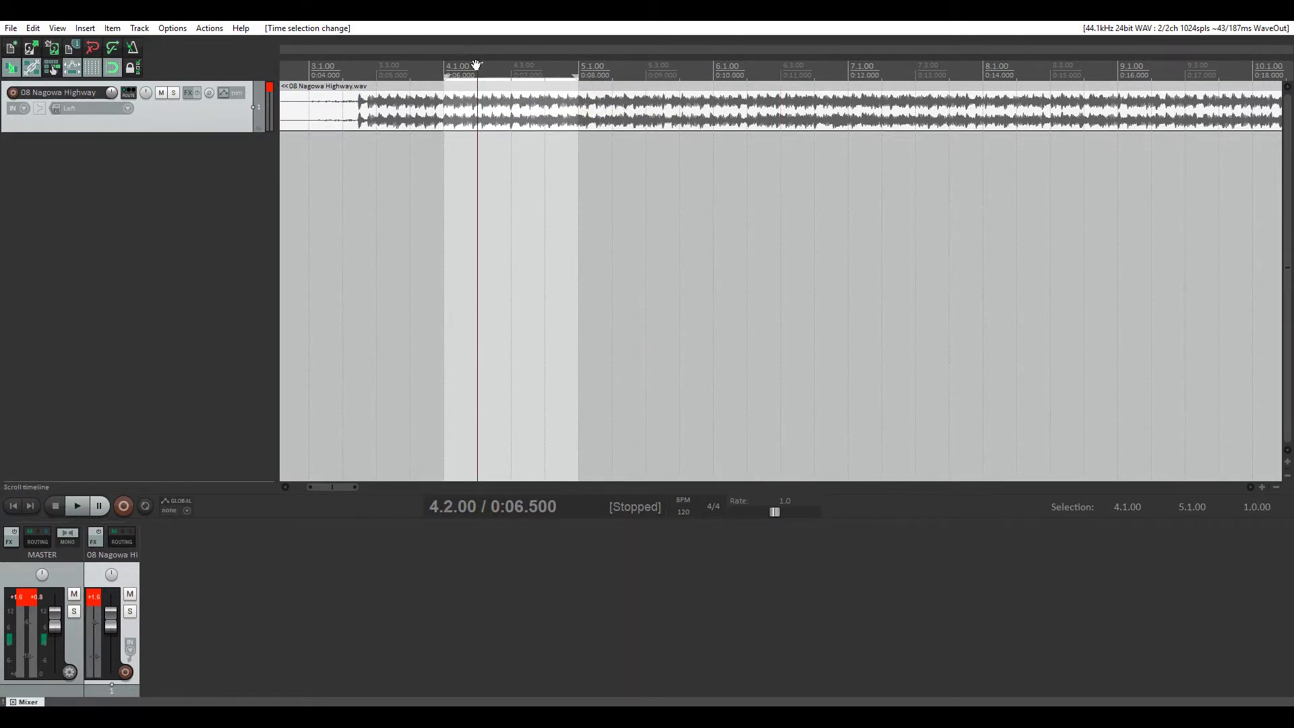
Loop the time selection with repeat turned on, turn repeat off during playback, and stop
click(143, 509)
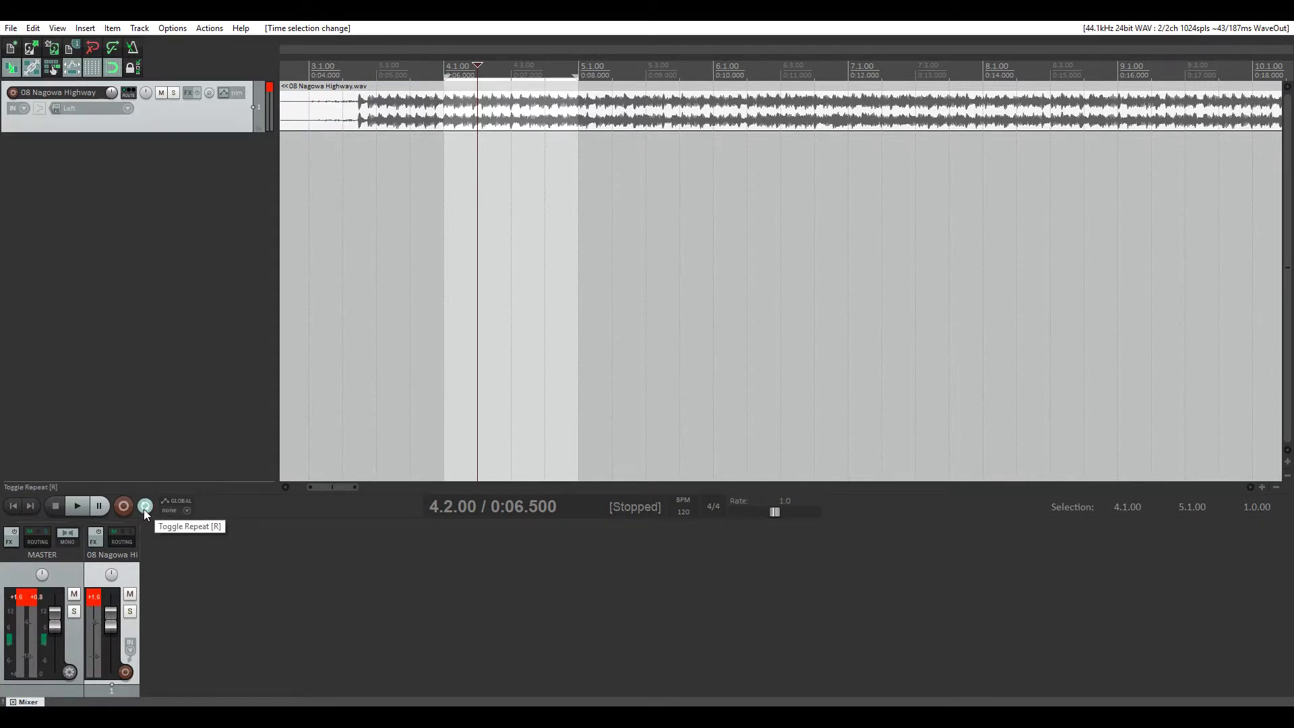
click(77, 506)
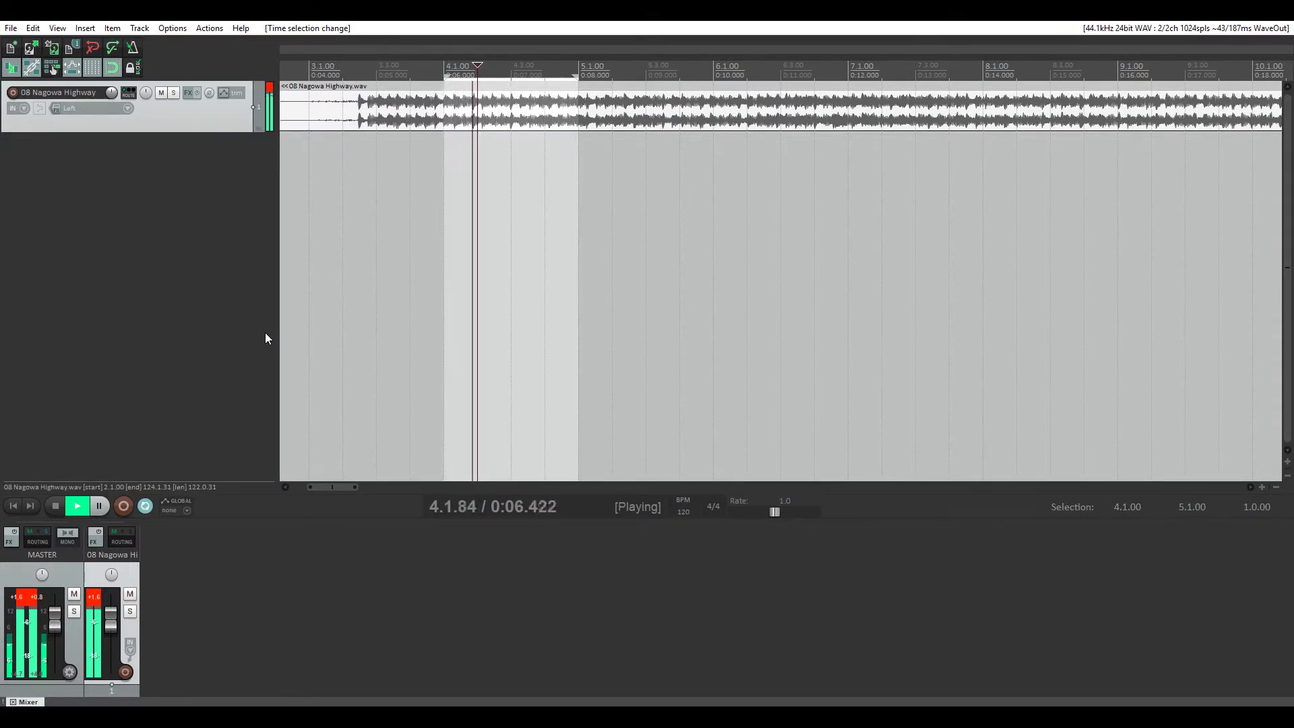
click(146, 506)
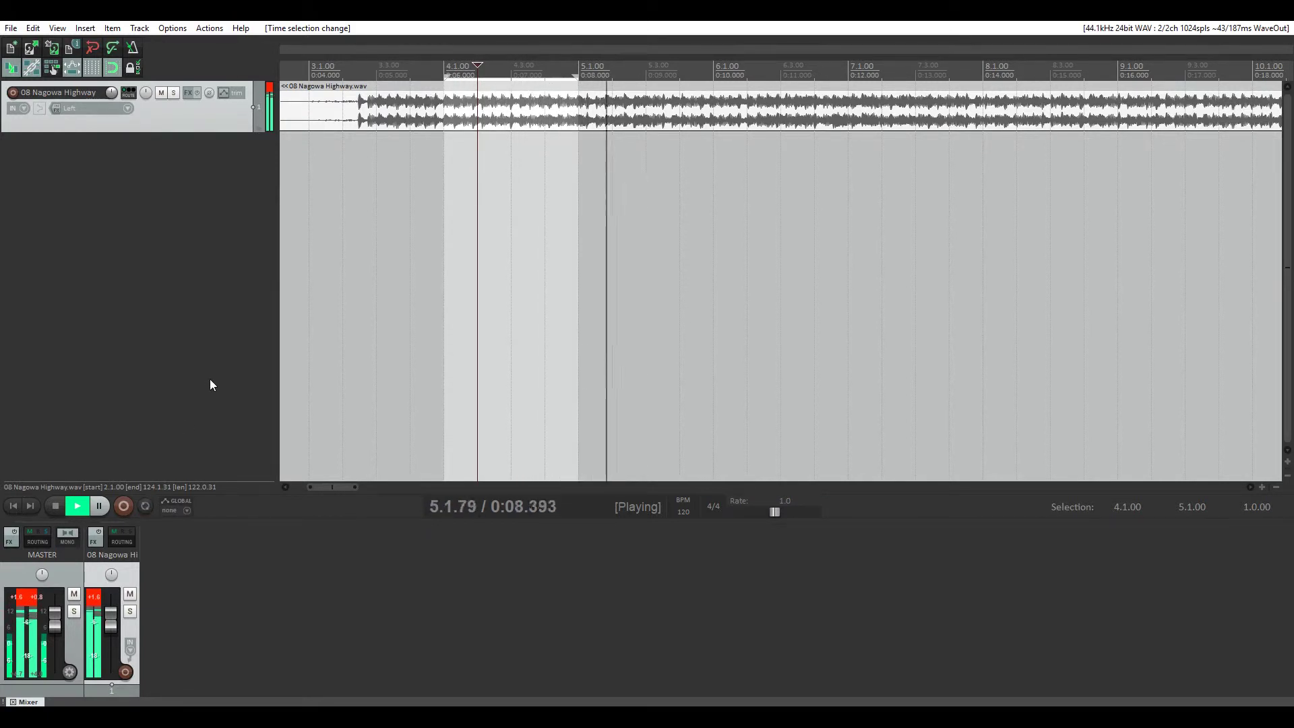
key(space)
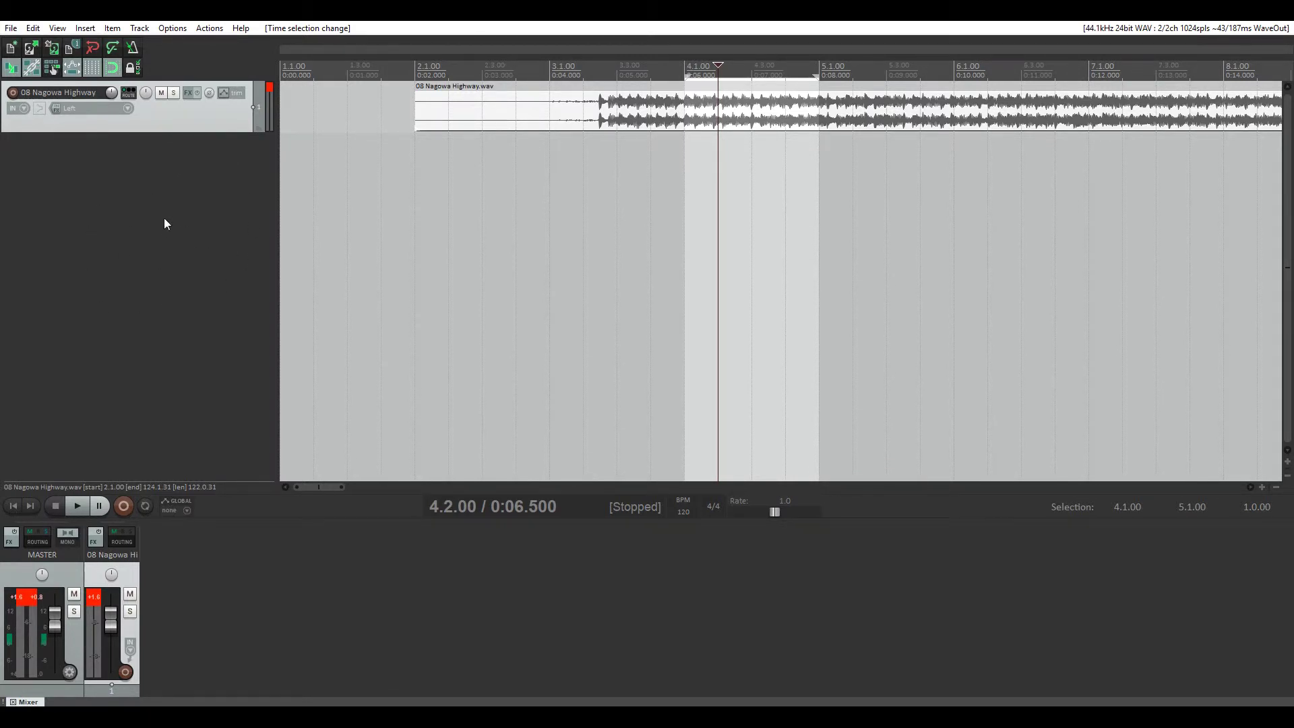
Add three empty tracks below the 08 Nagowa Highway track
double_click(115, 161)
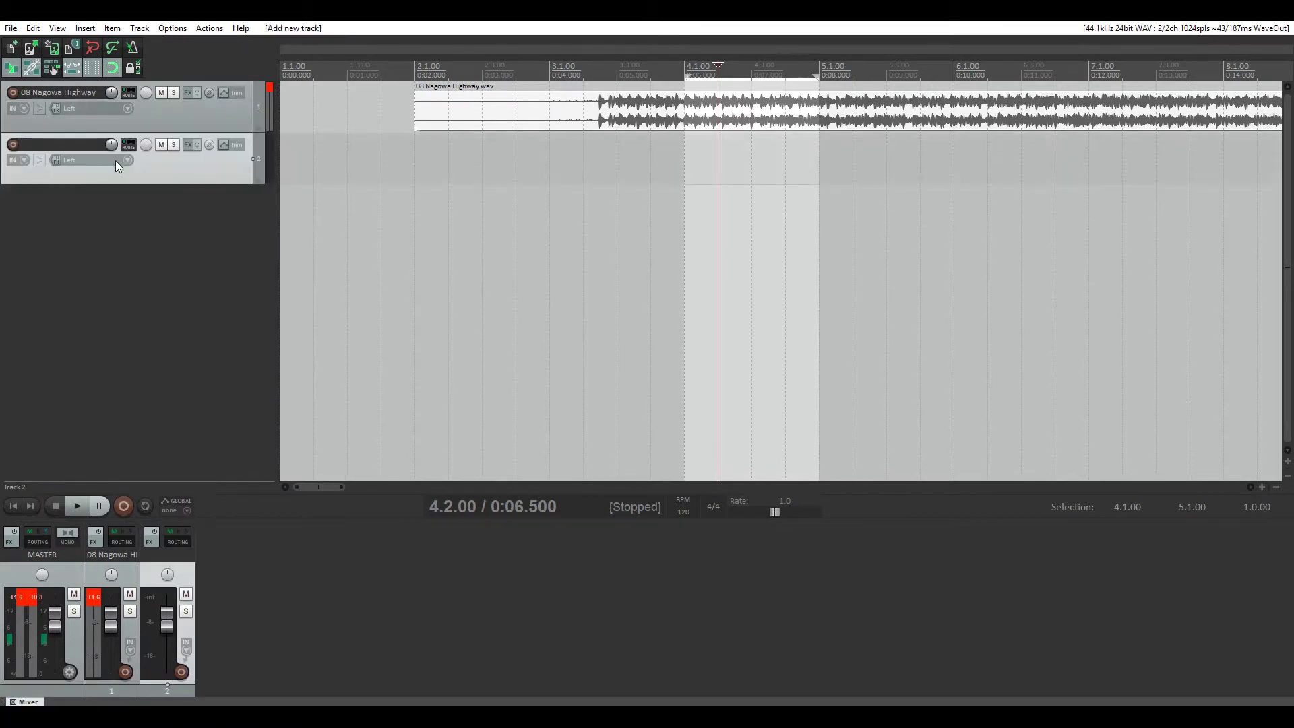
double_click(122, 229)
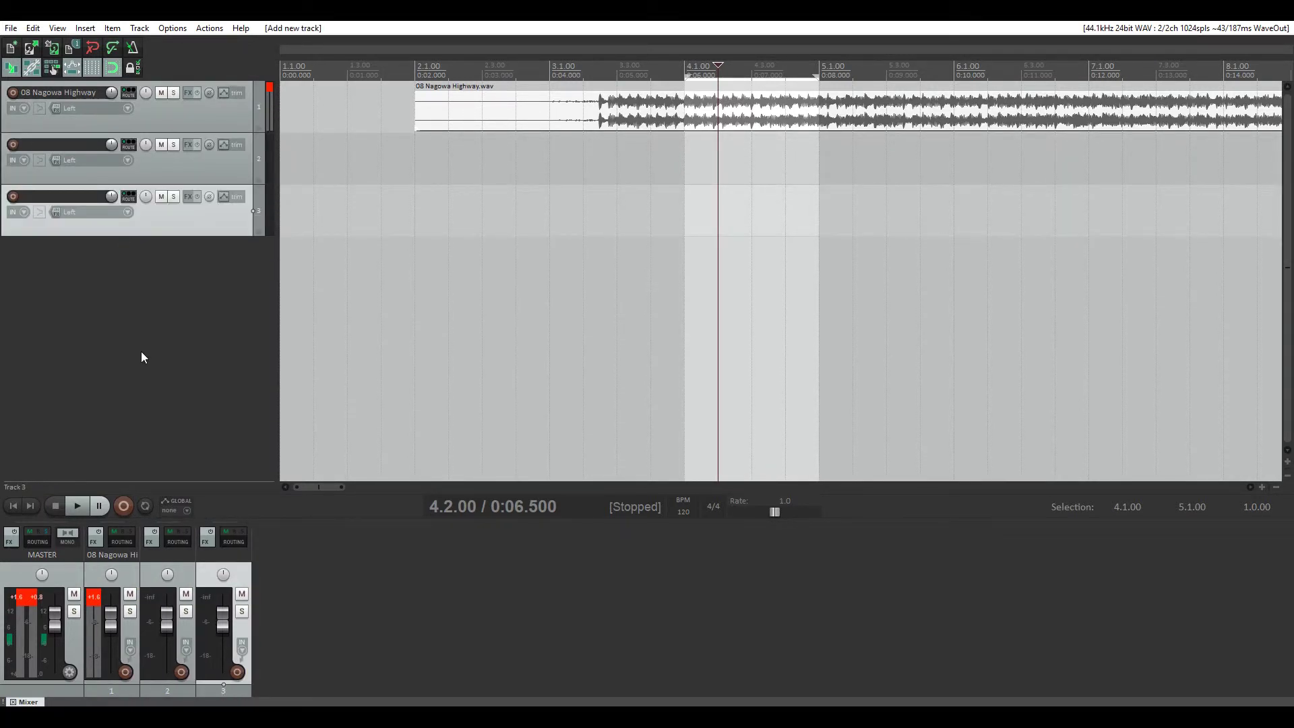
double_click(141, 312)
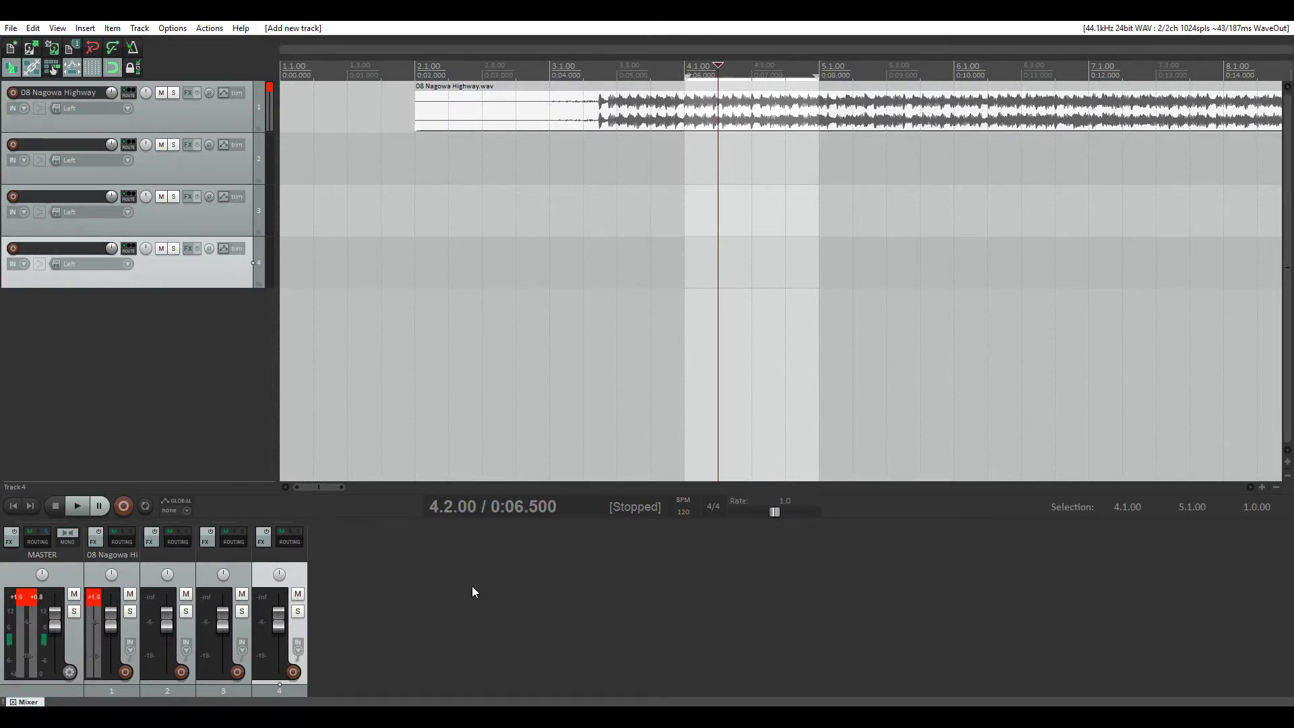
Play the project briefly from the edit cursor to check the mixer's level meters, and stop
key(space)
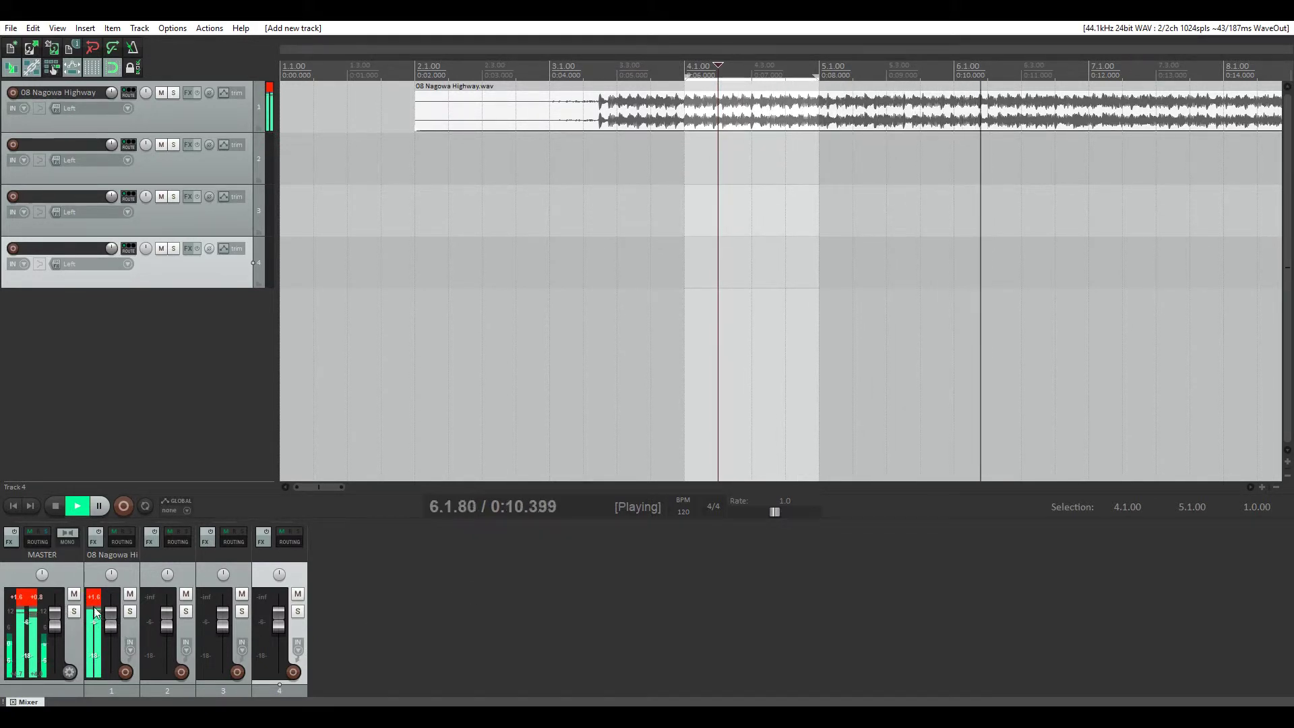
key(space)
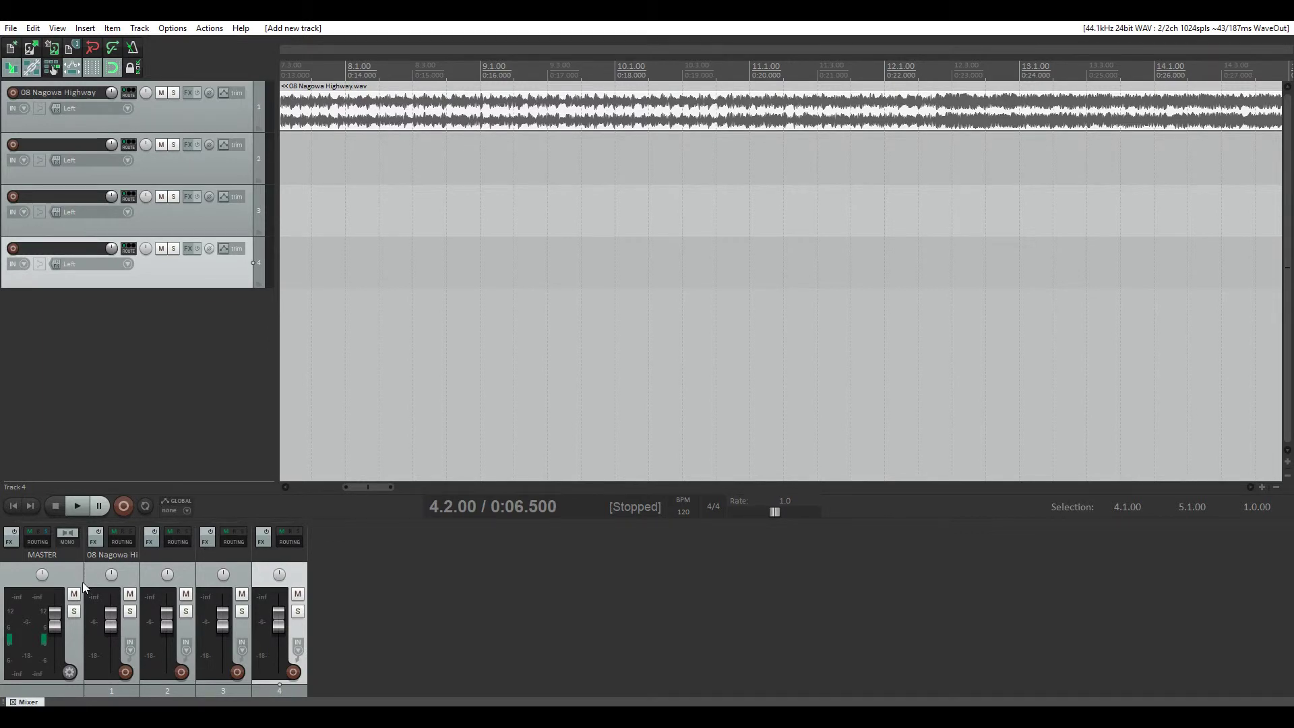
Mute tracks 1 to 3 individually and unmute them together, and also mute and unmute all four tracks in one sweep
click(130, 594)
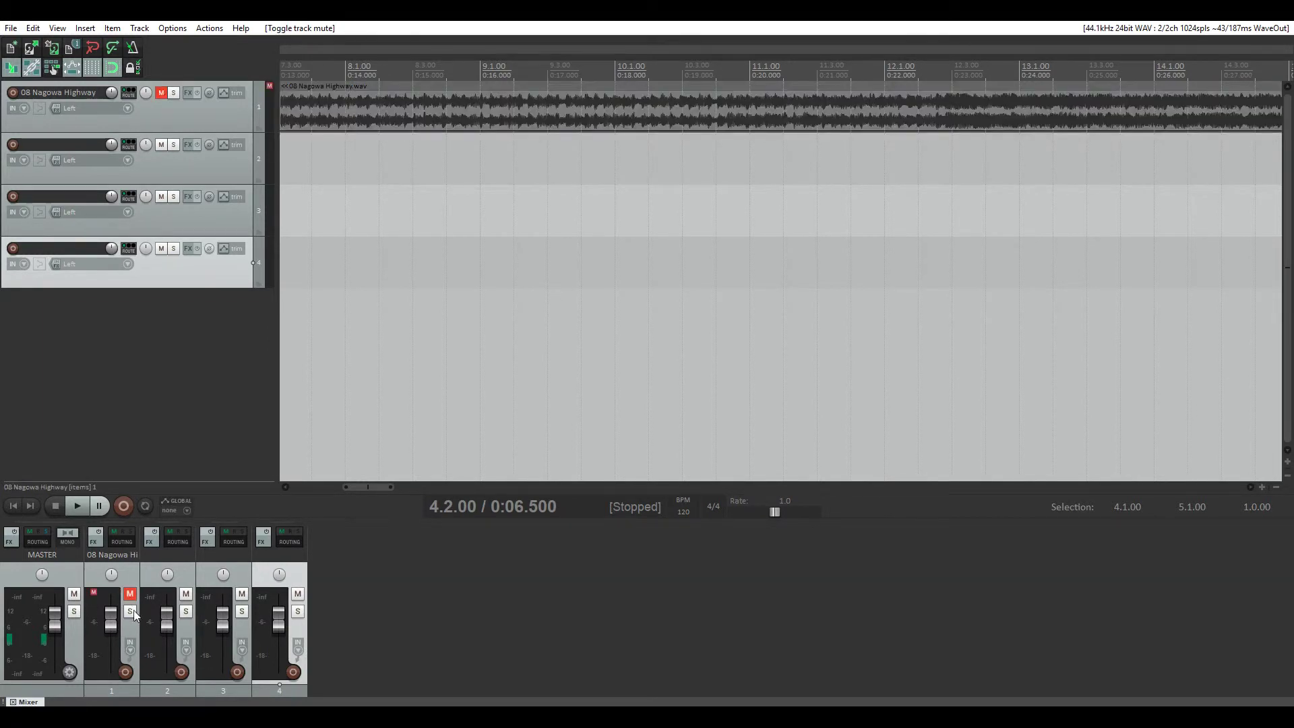
click(186, 594)
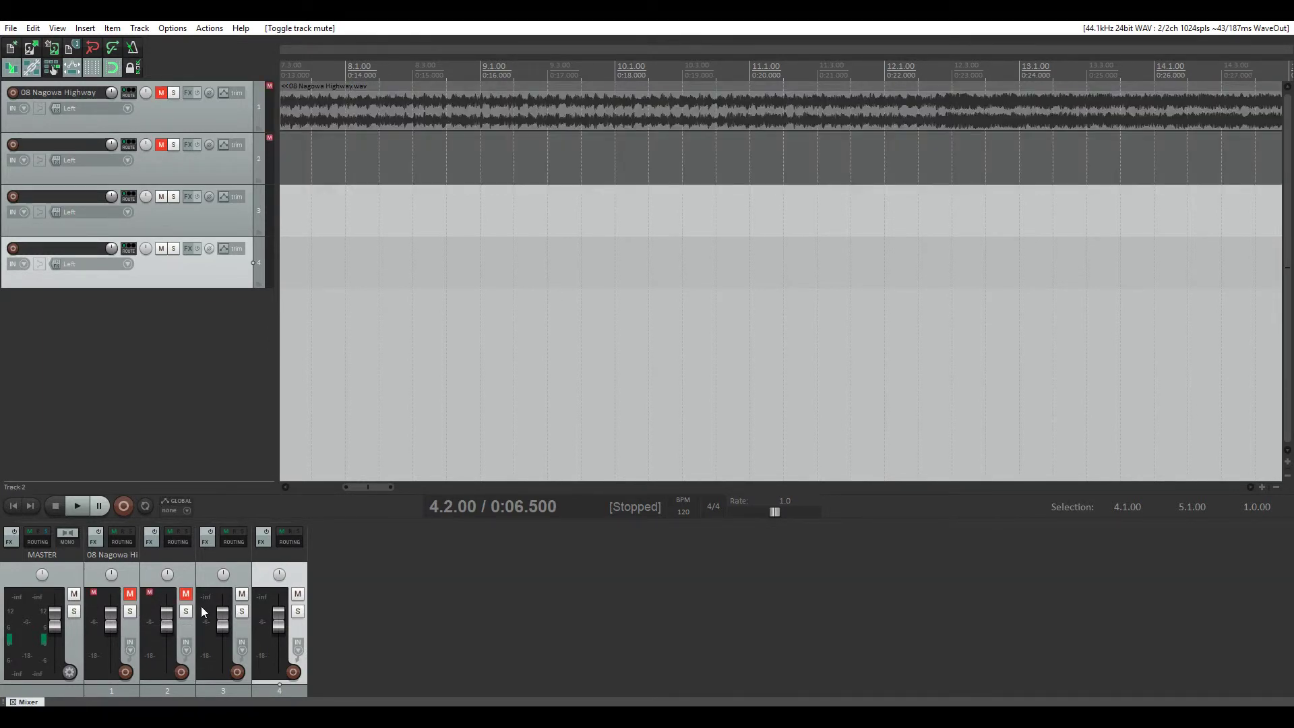
click(242, 594)
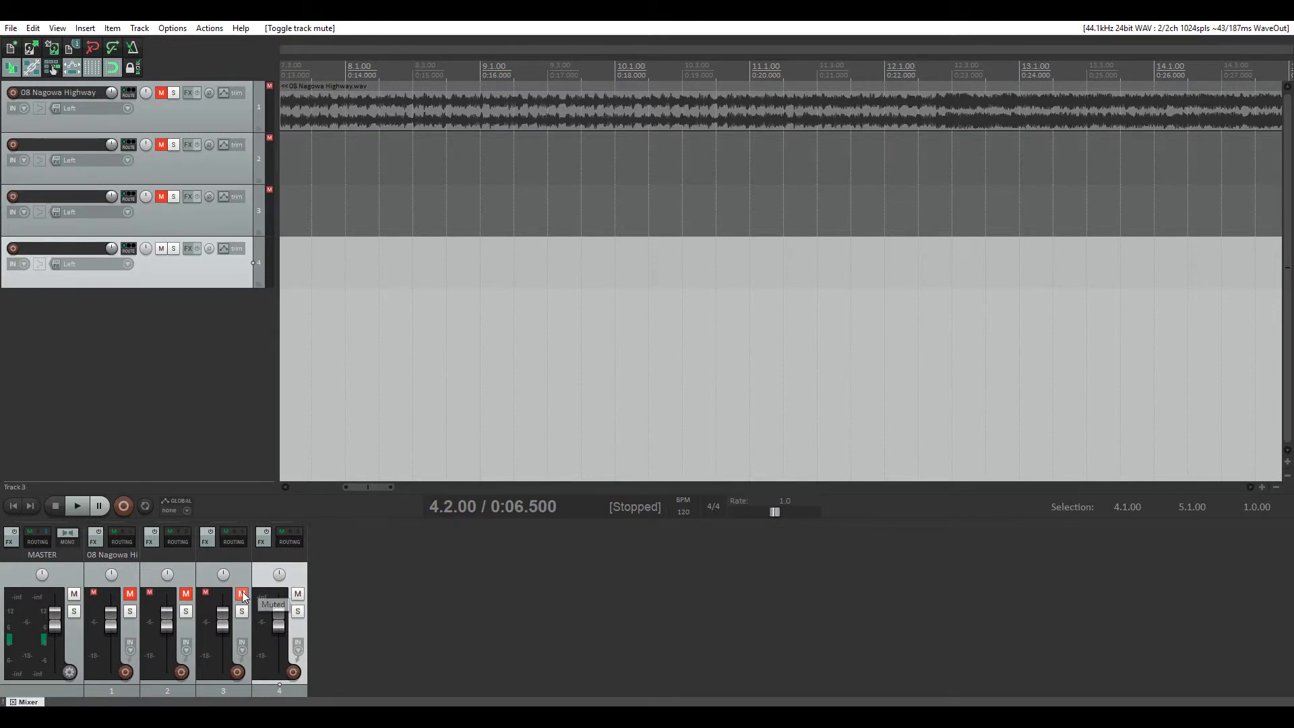
ctrl+click(242, 594)
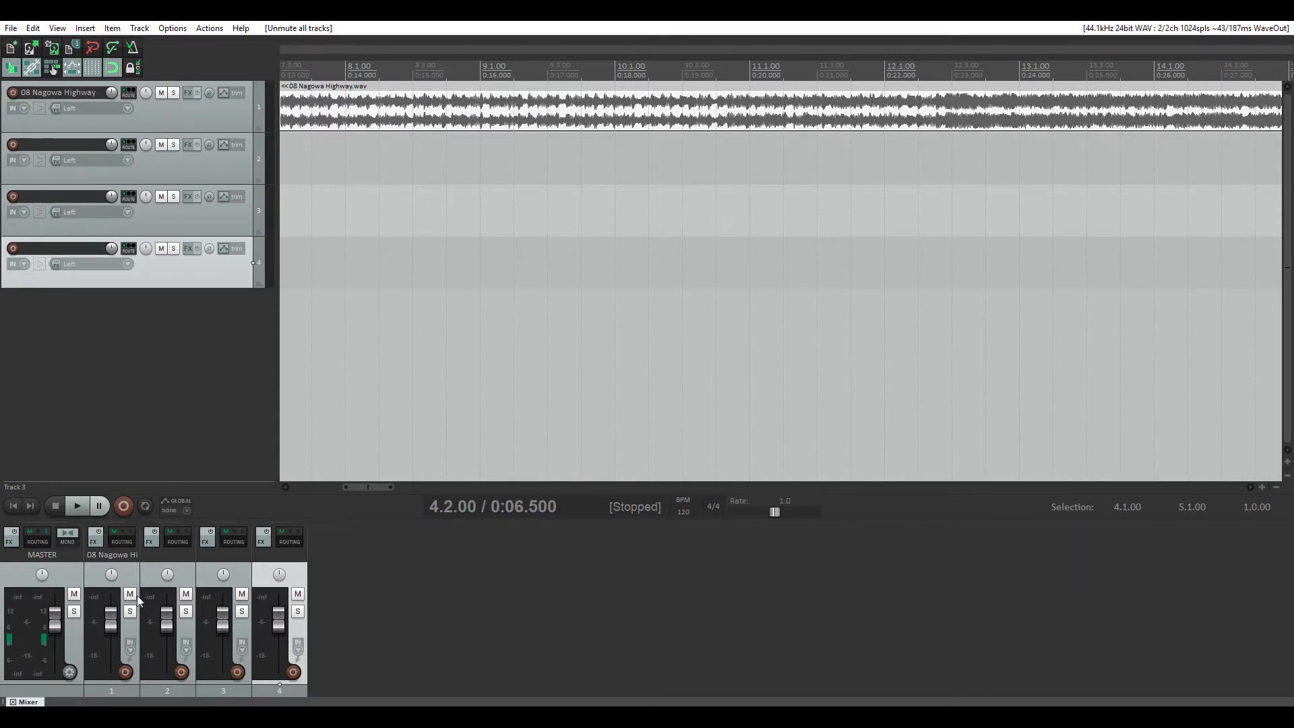
drag(130, 598, 282, 597)
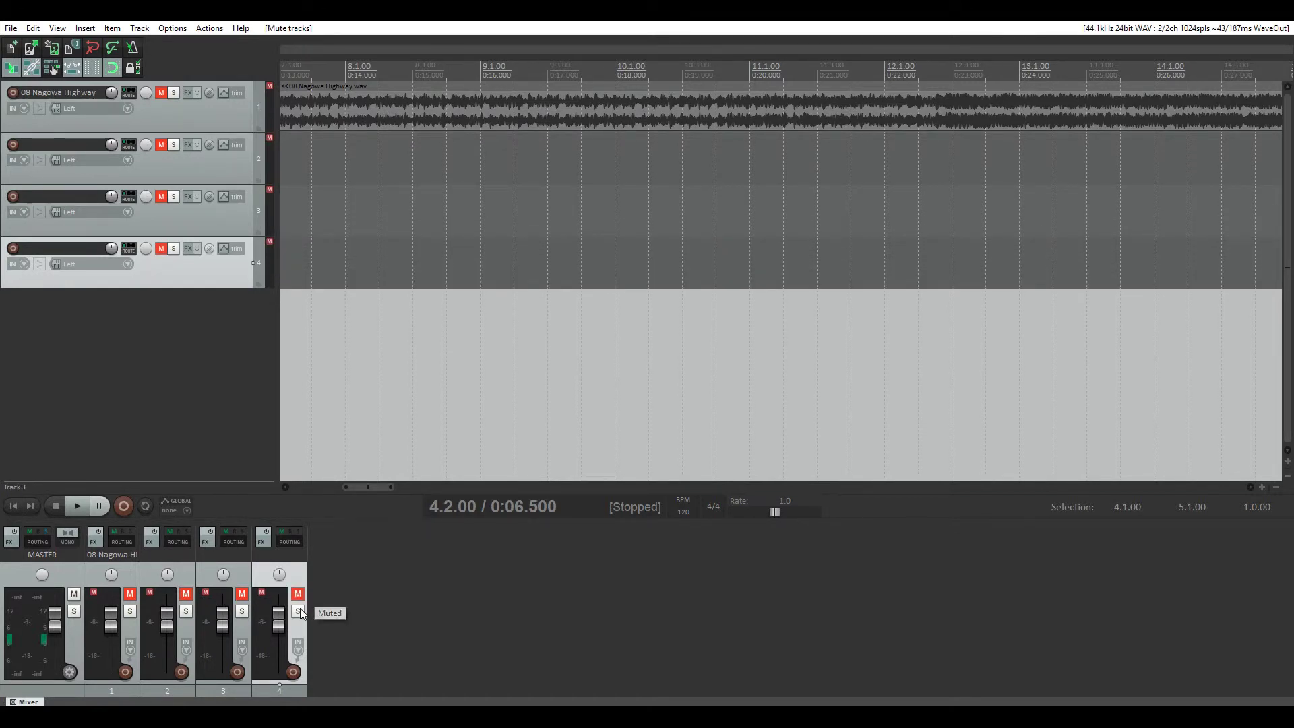
drag(298, 595, 130, 596)
Try out the pan of track 2 and reset it to center, and check the track's volume control
drag(146, 144, 142, 160)
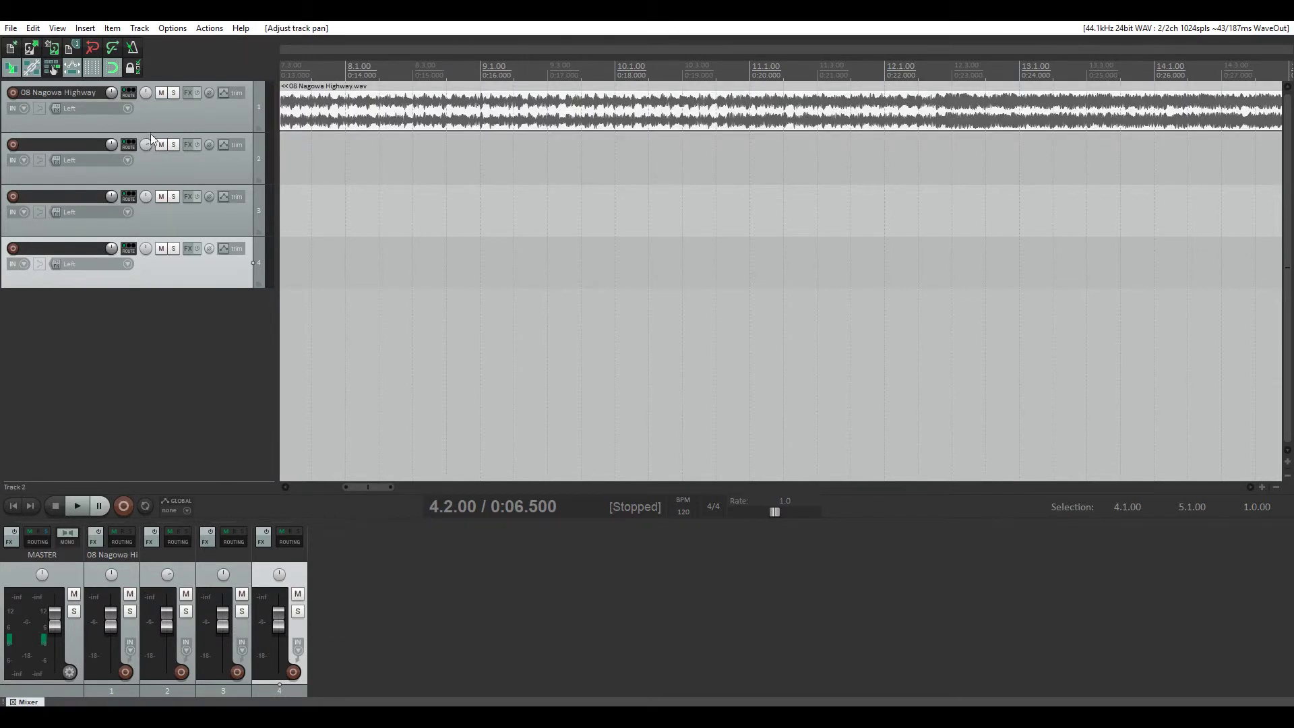
scroll(148, 140, up, 6)
drag(146, 146, 147, 146)
double_click(147, 146)
mouse_move(112, 149)
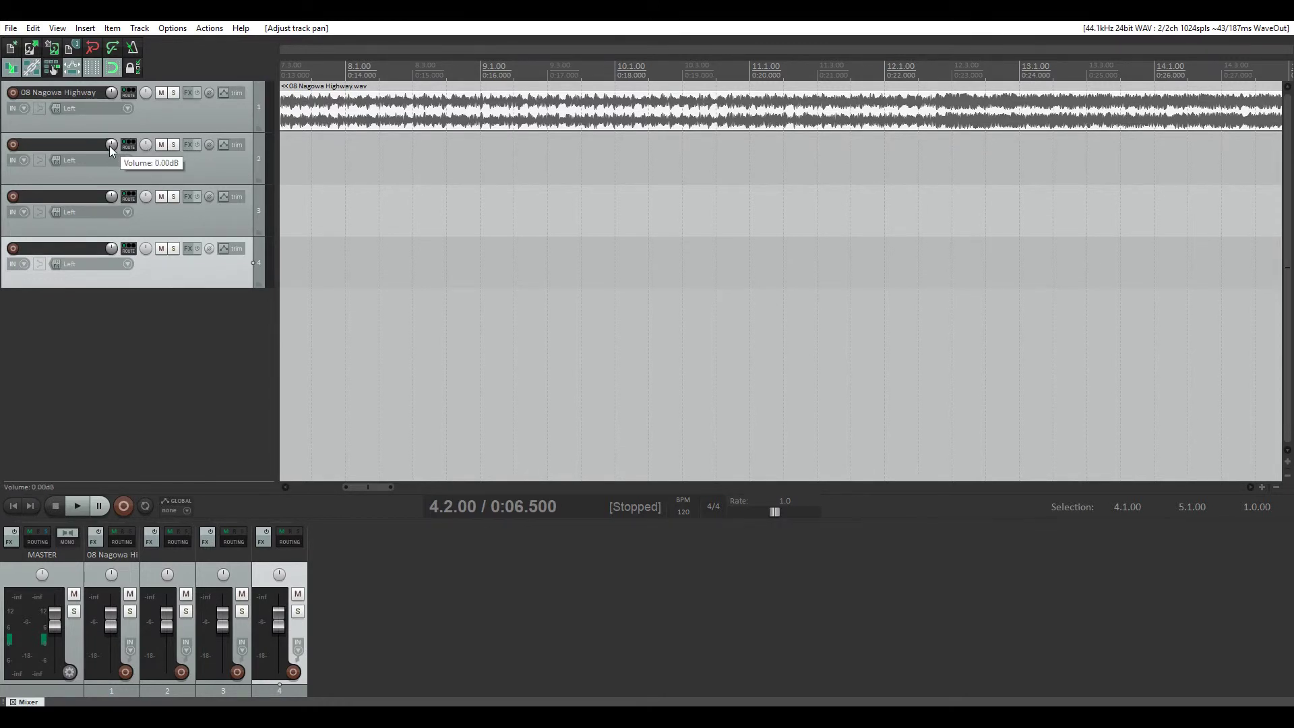
Name tracks 2, 3 and 4 "ensimmäinen", "toinen" and "kolmas"
double_click(53, 142)
text(ensimmäinen)
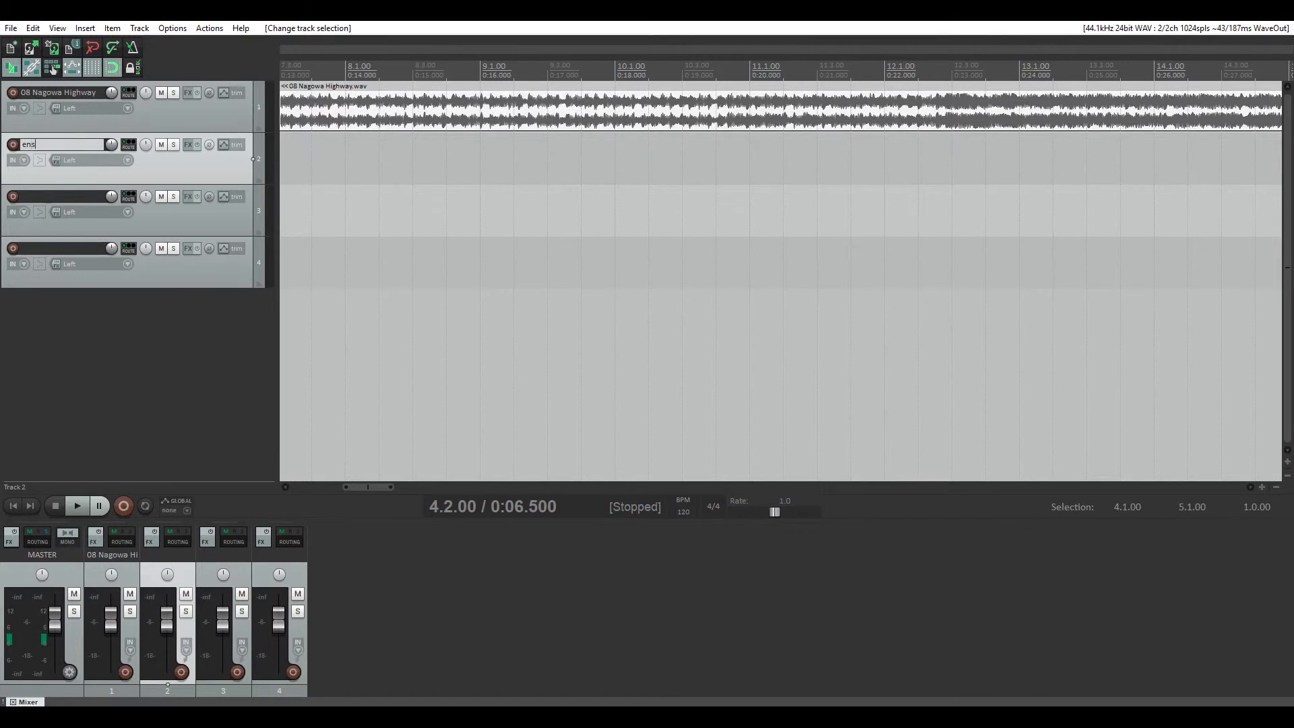
key(Return)
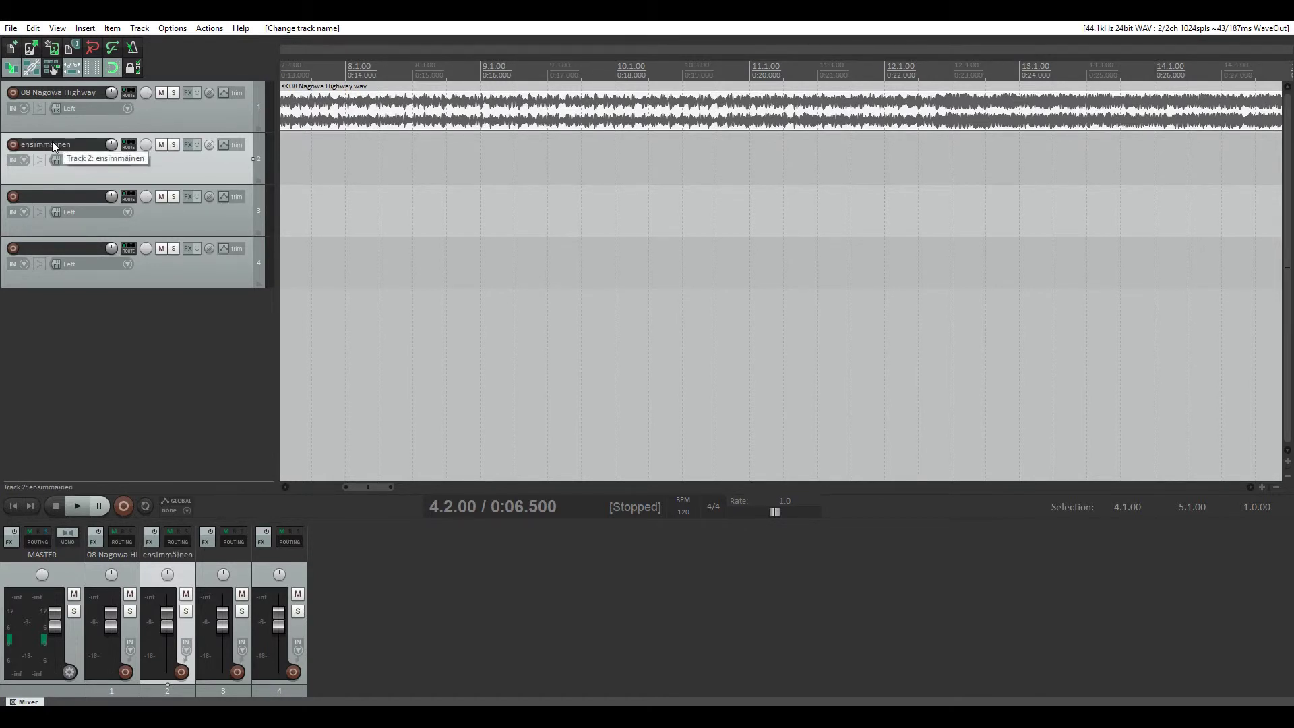
double_click(56, 196)
text(toinen)
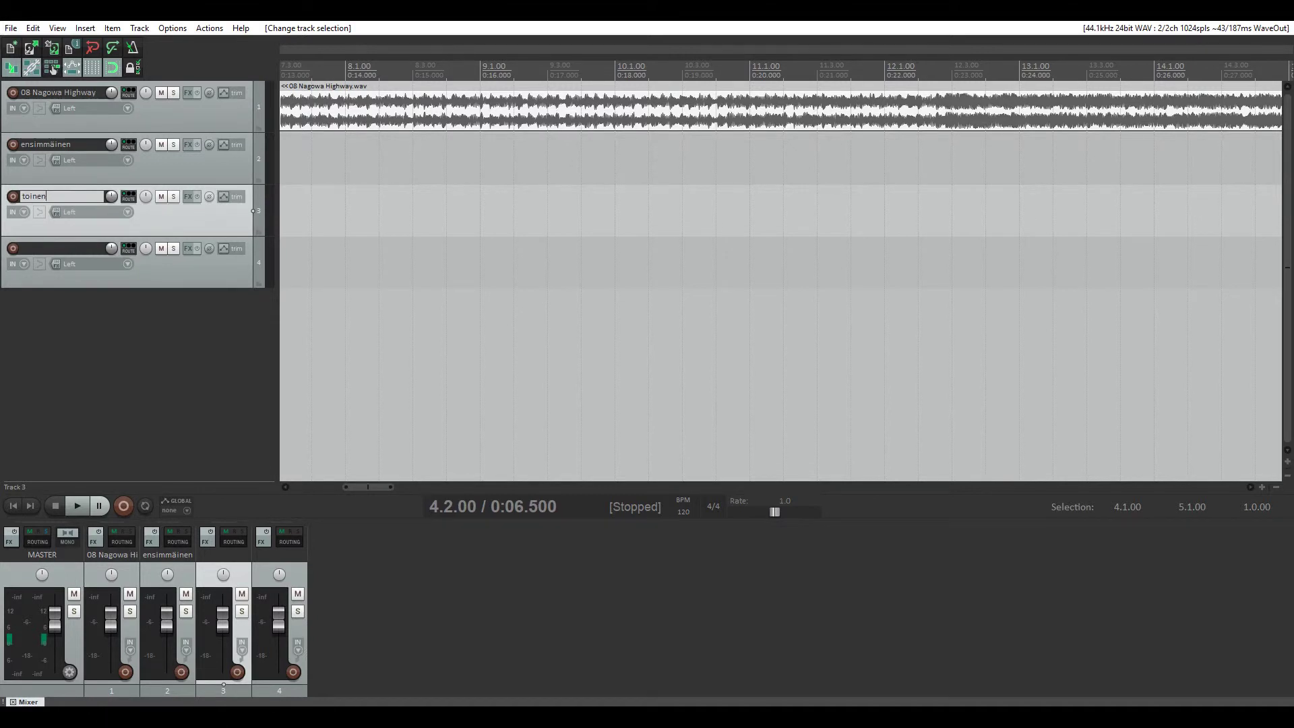
key(Tab)
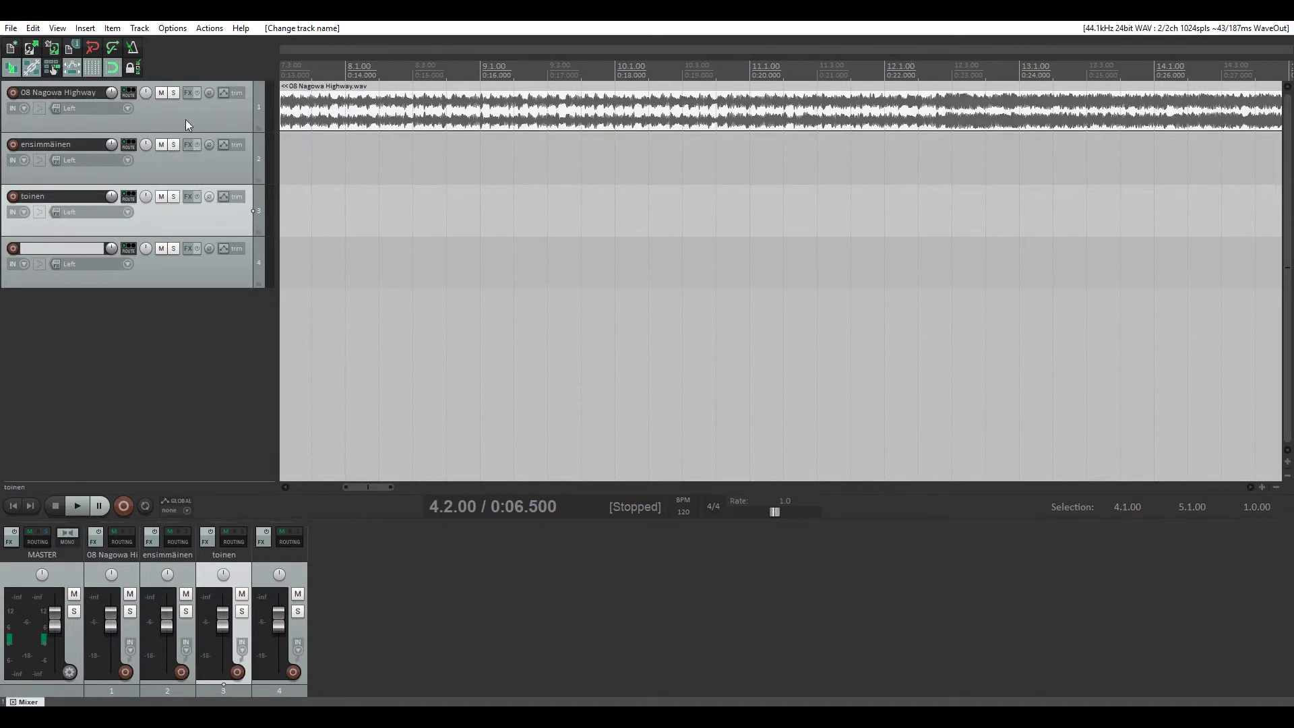
text(kolmas)
key(Return)
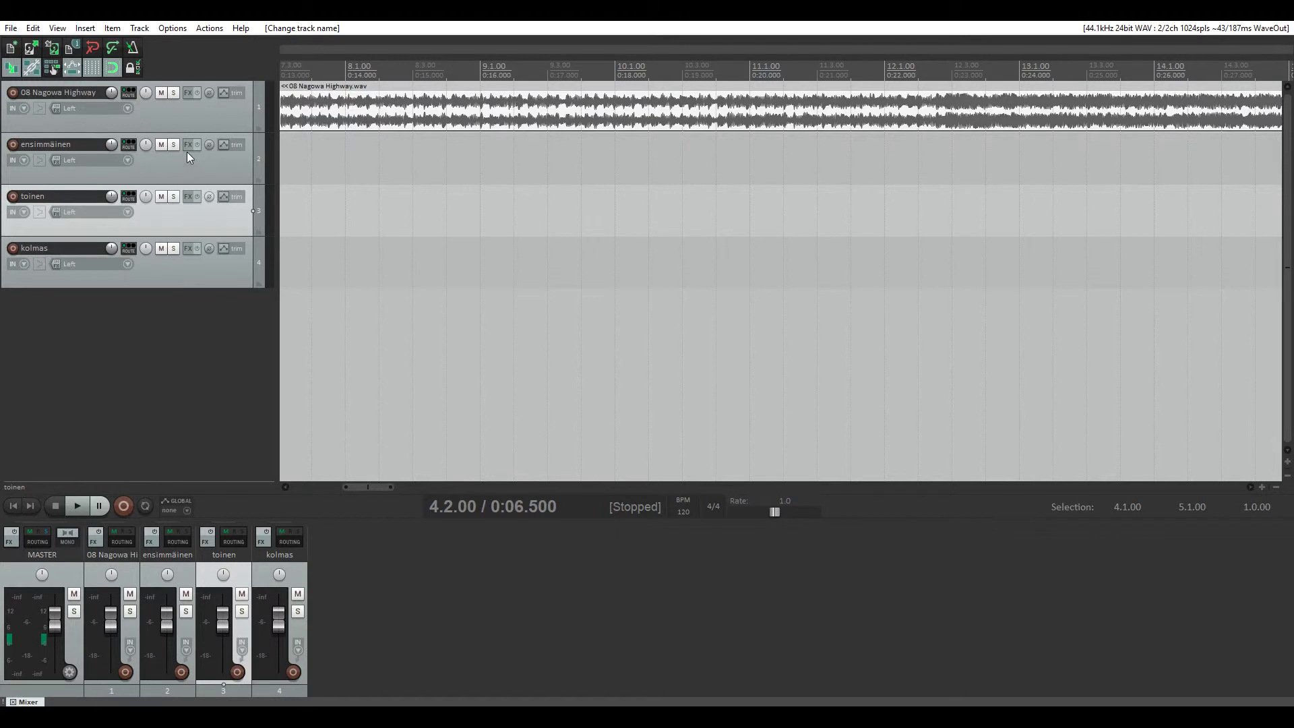
Open the FX chain of the ensimmäinen track to view it and close it without adding an effect
click(187, 148)
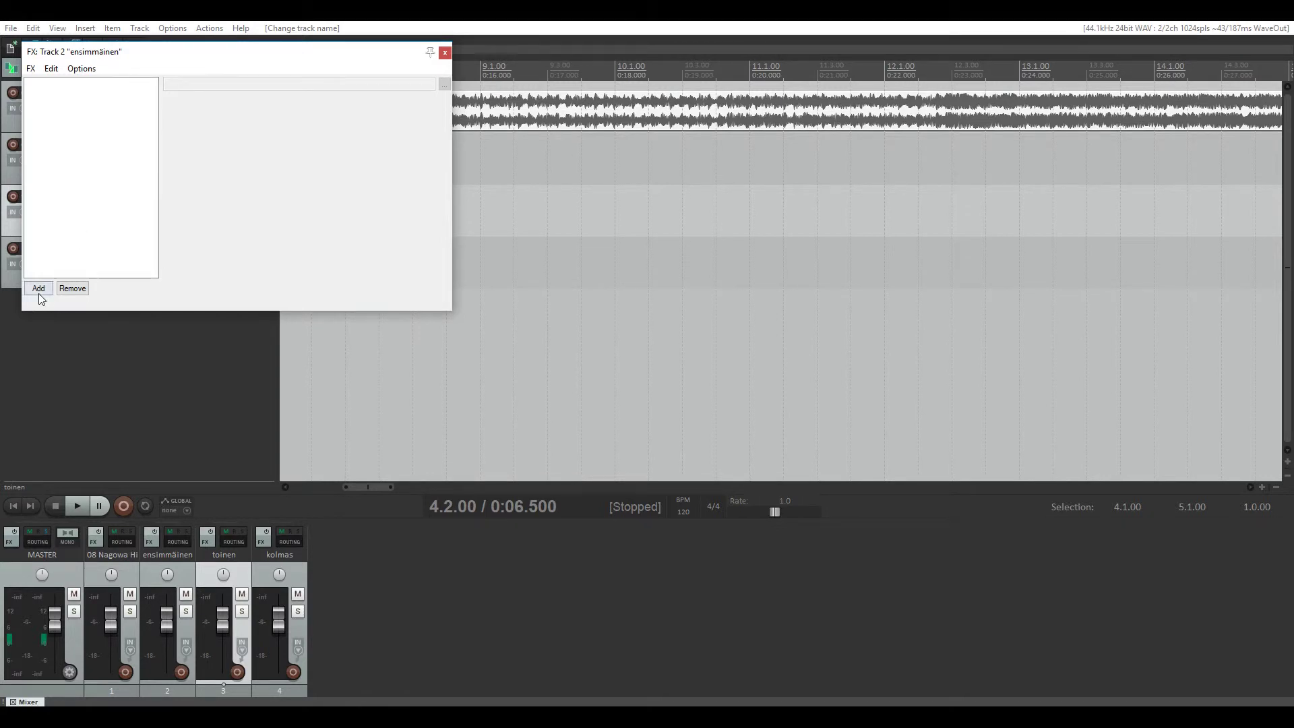
key(Escape)
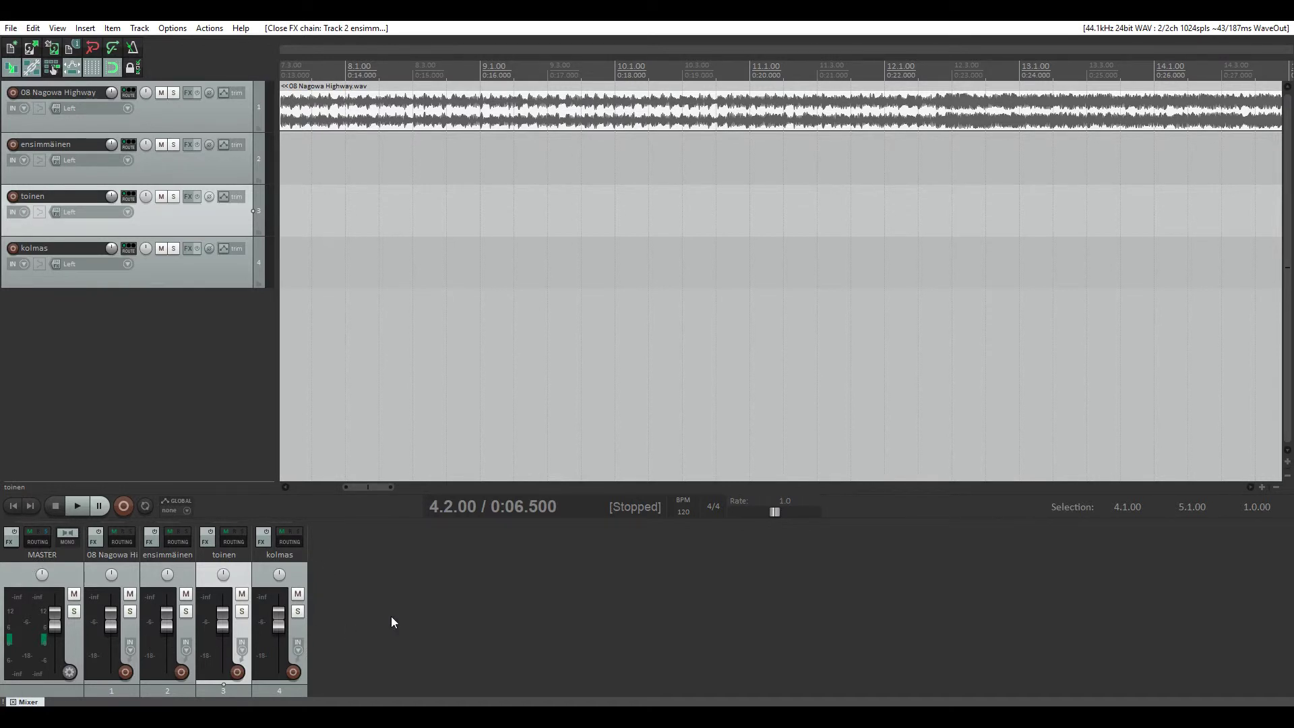
Hide and show the mixer, and undock it into a floating window
key(ctrl+m)
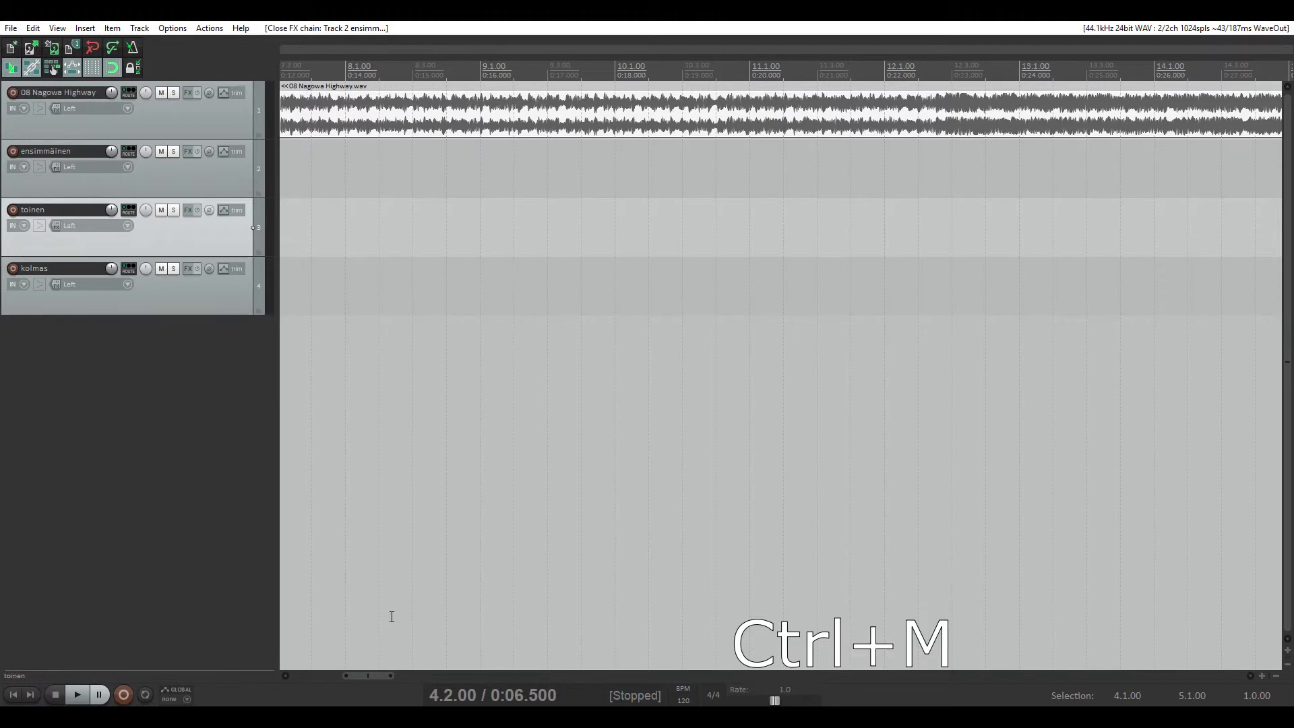
key(ctrl+m)
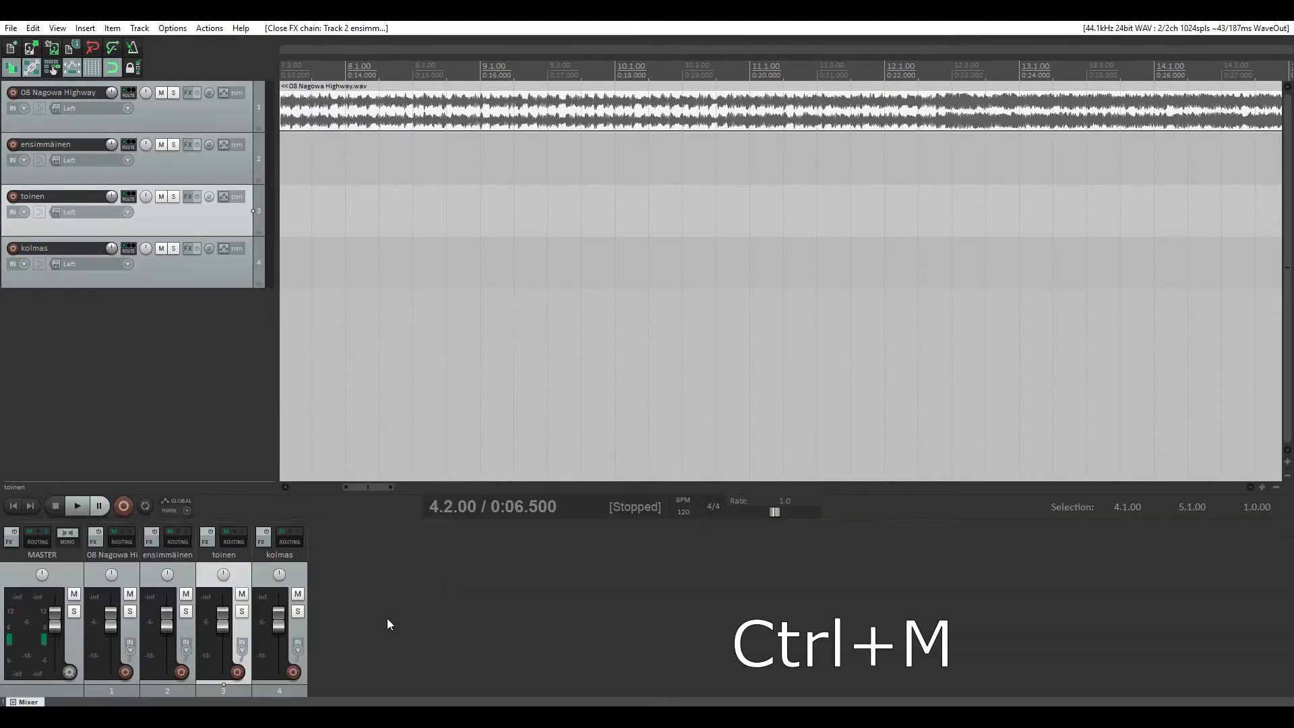
right_click(38, 701)
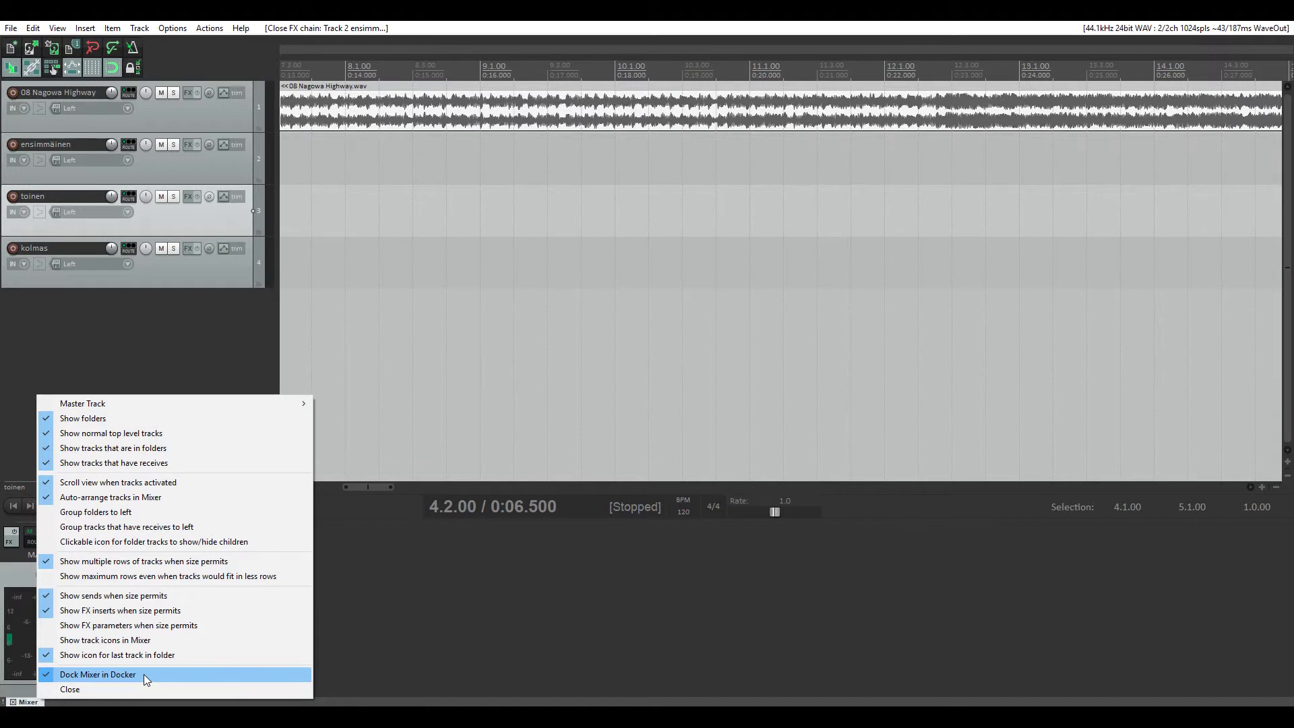
click(49, 673)
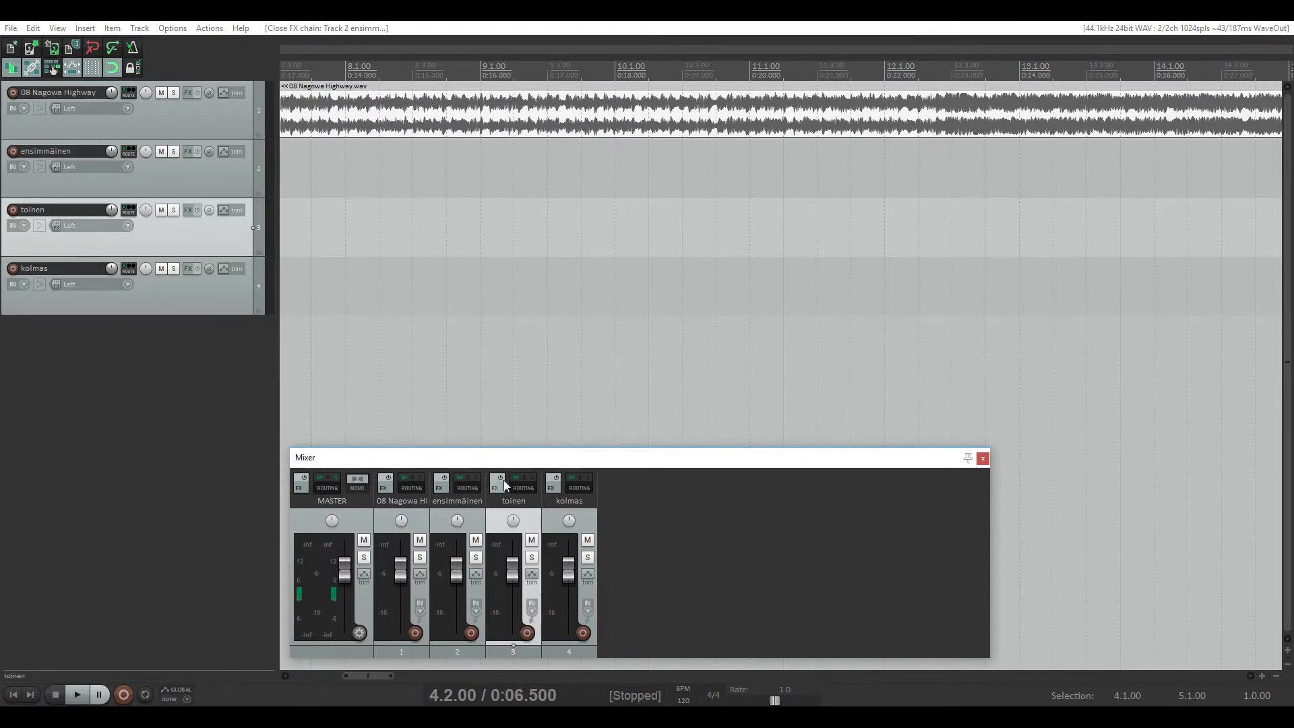
Move the floating mixer window aside and dock it back in the docker
drag(532, 468, 628, 436)
right_click(409, 432)
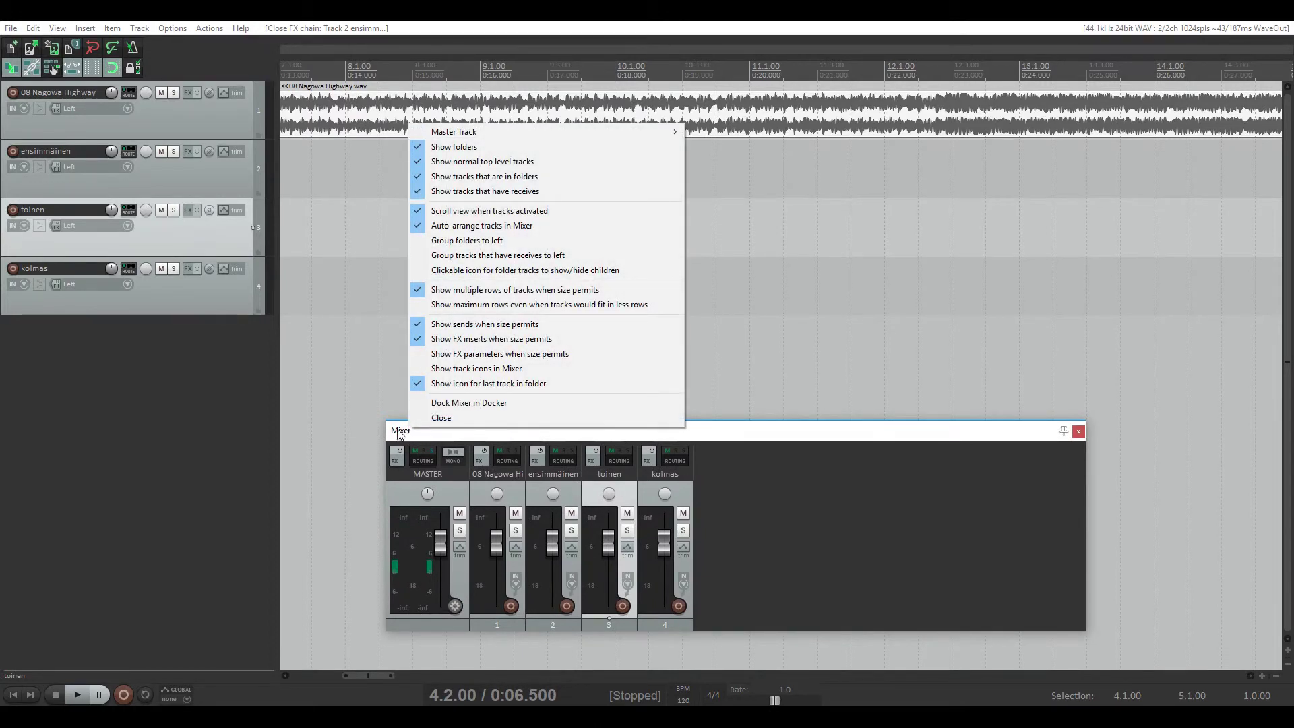
click(433, 405)
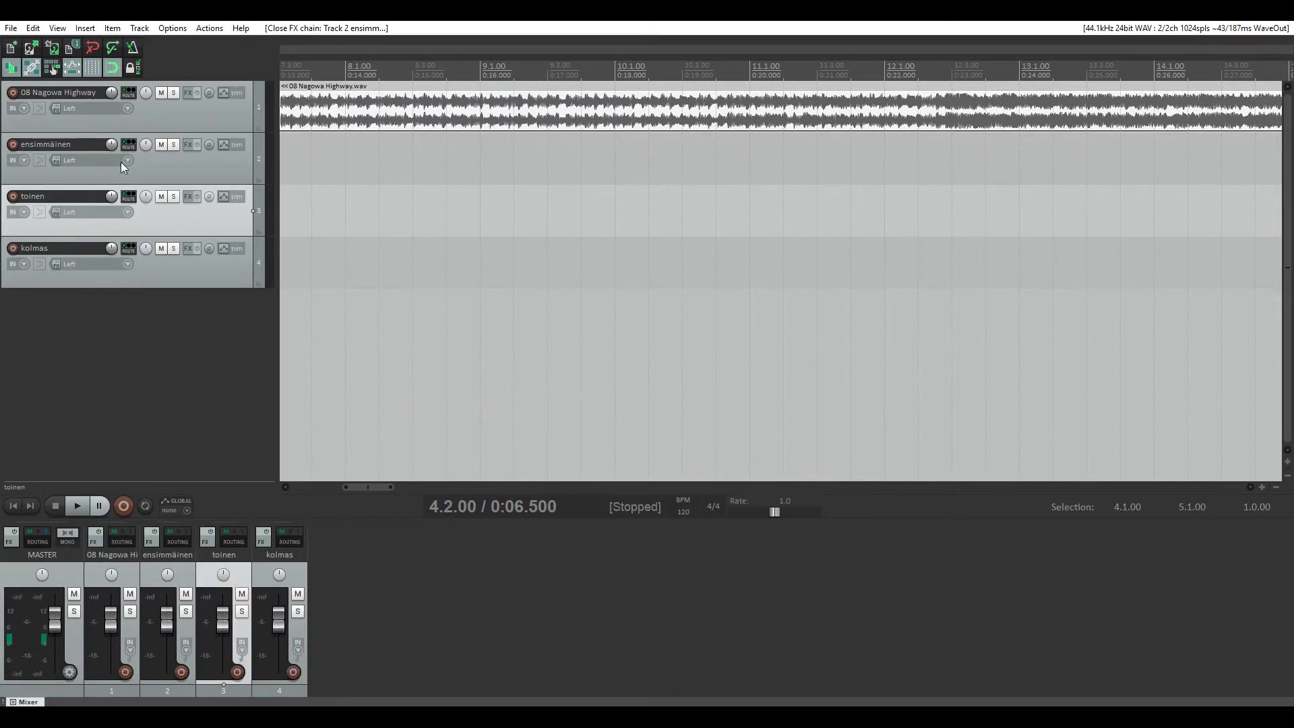
Show the Routing Matrix and dock its window in the docker beside the mixer
click(56, 28)
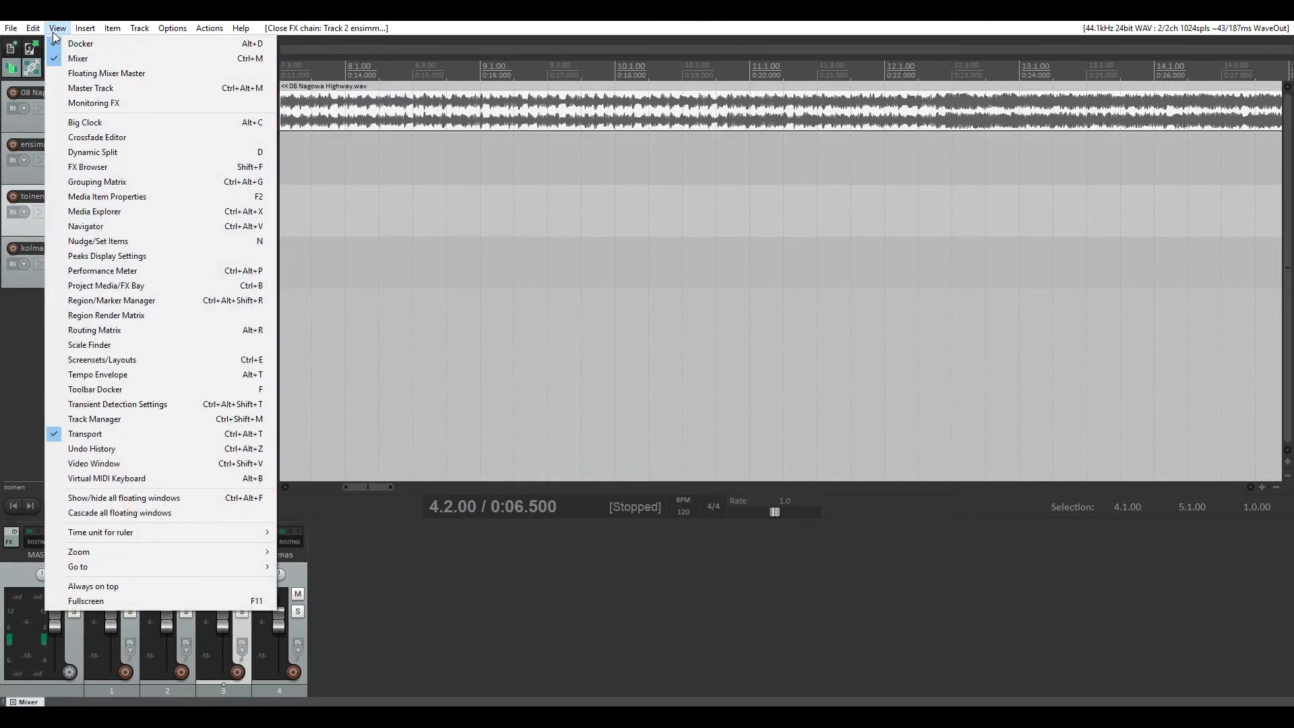
click(124, 334)
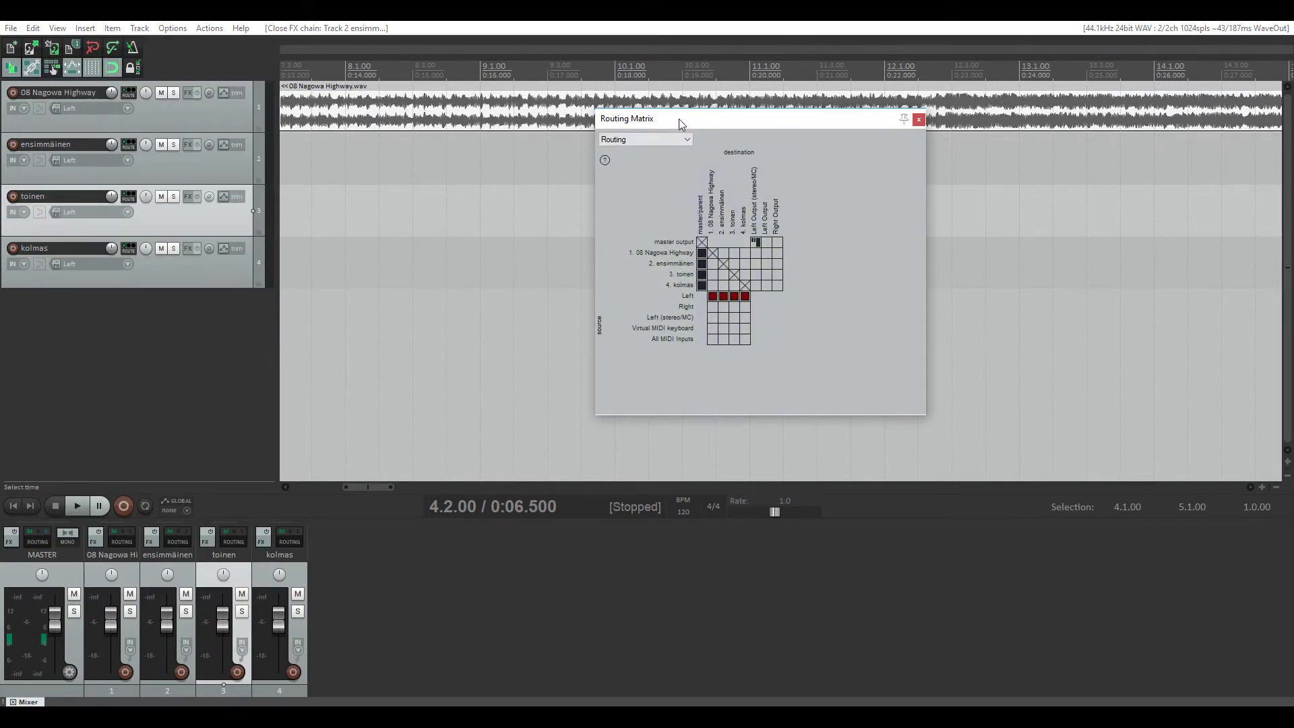
right_click(634, 120)
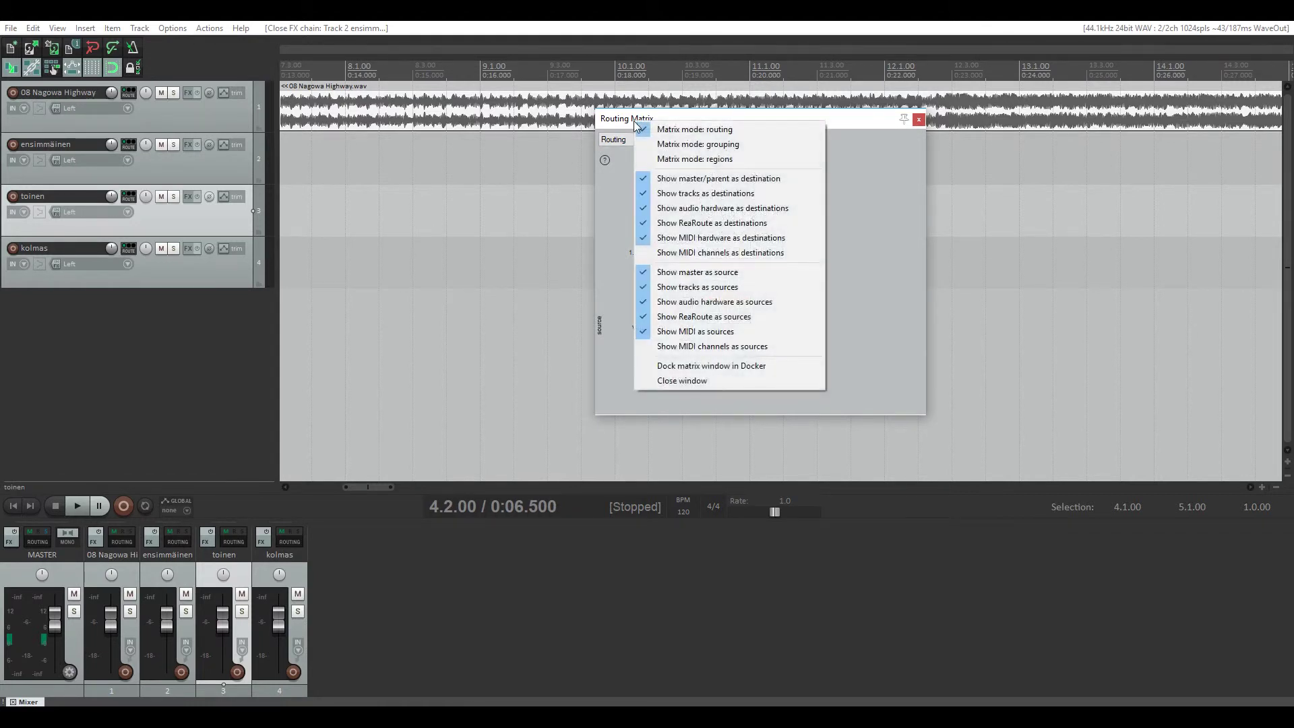
click(701, 366)
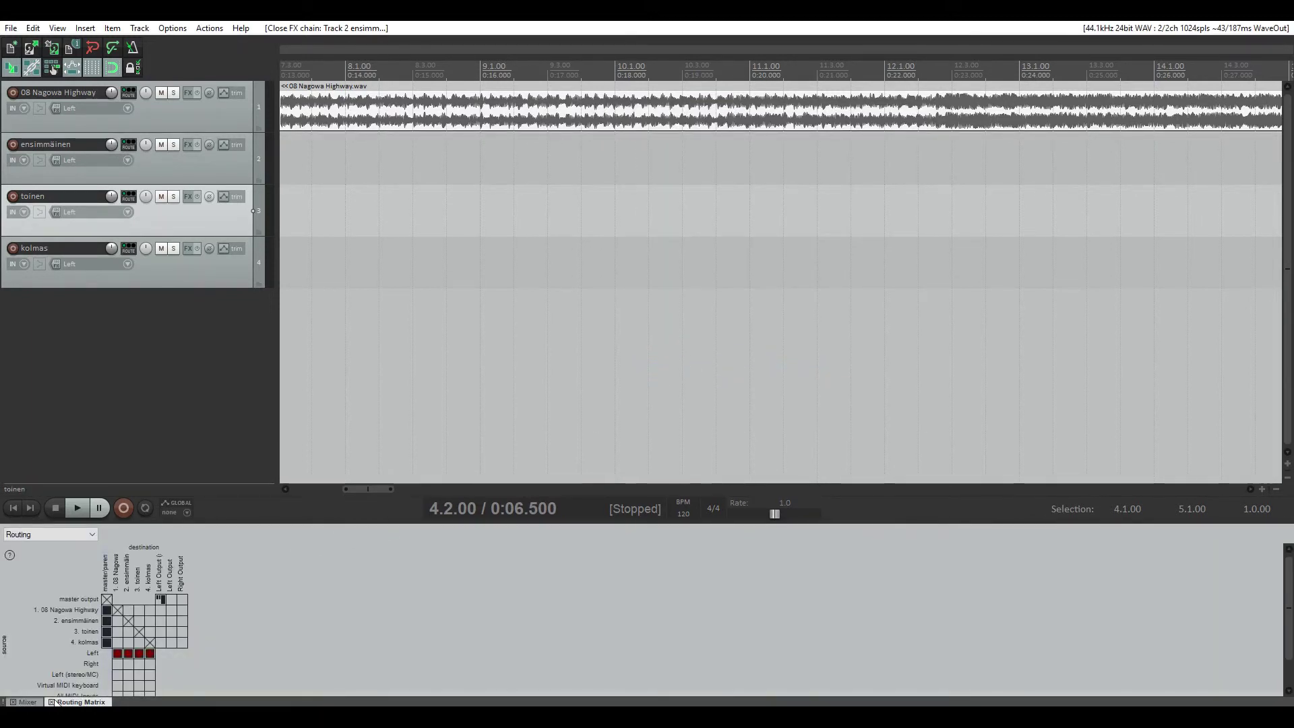
Alternate between the docked mixer and routing matrix views, and close the routing matrix
click(28, 702)
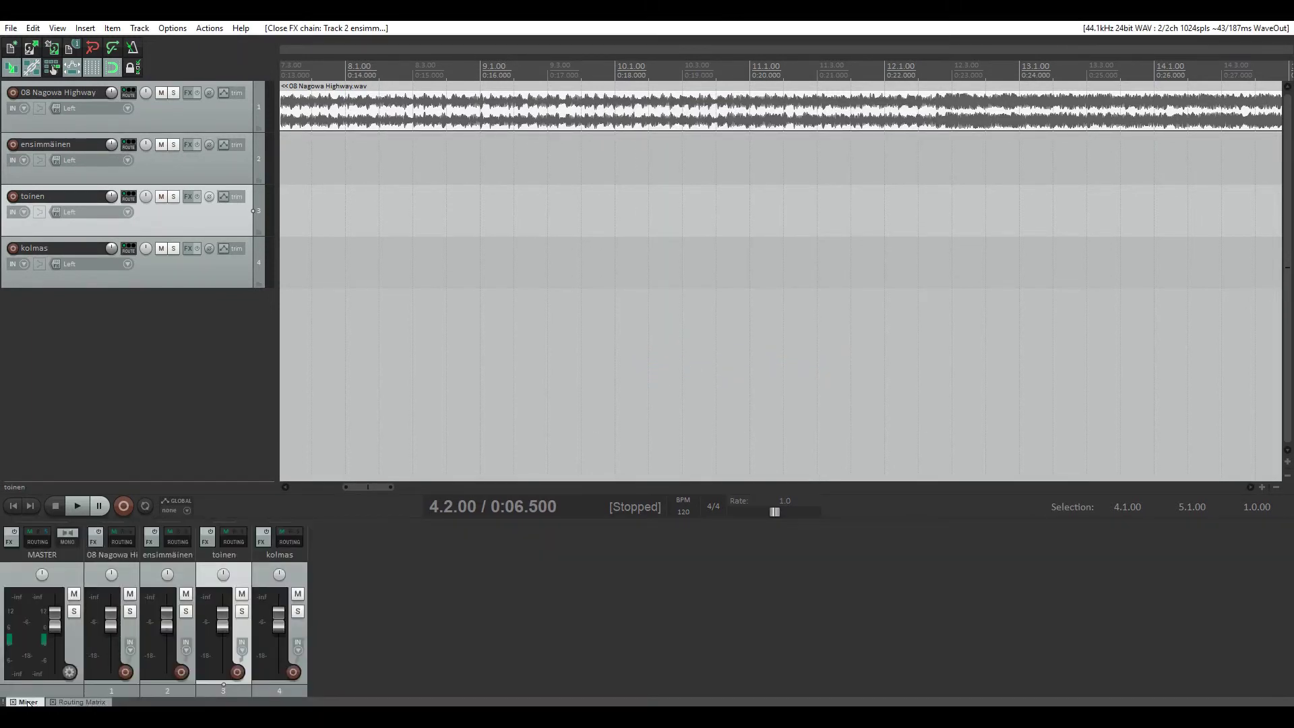
click(71, 702)
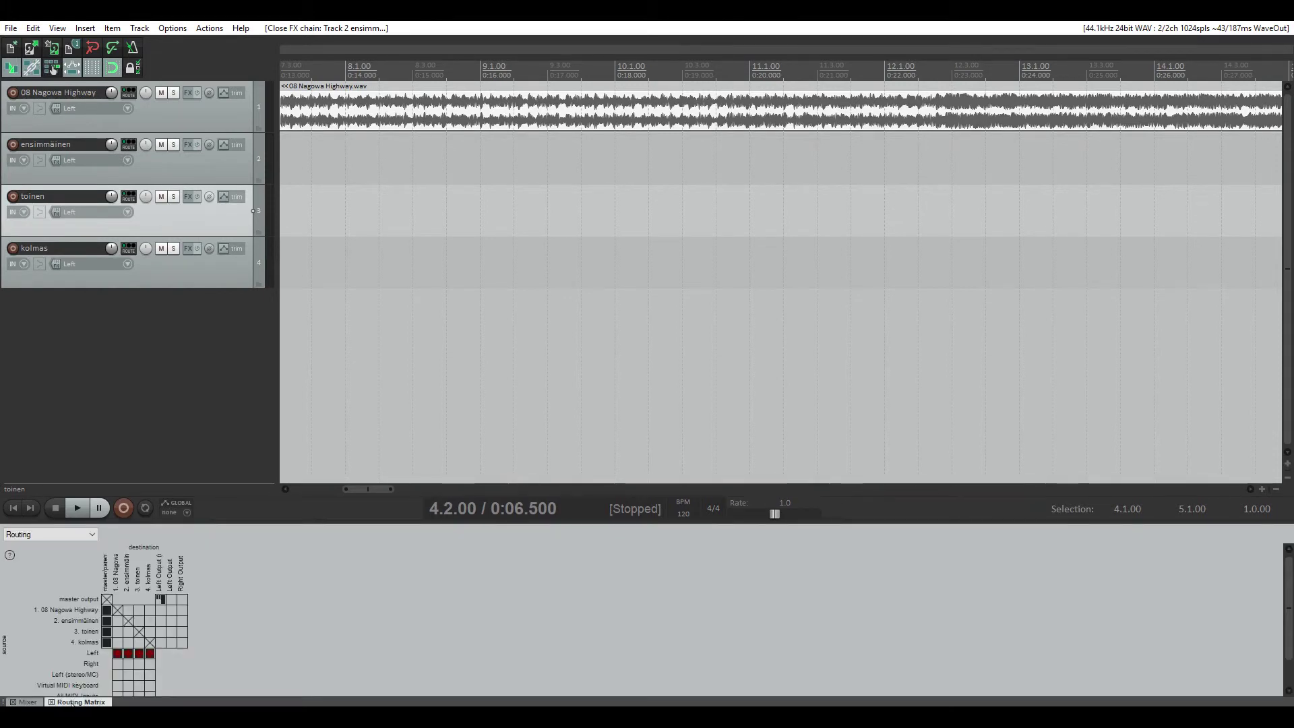
click(28, 702)
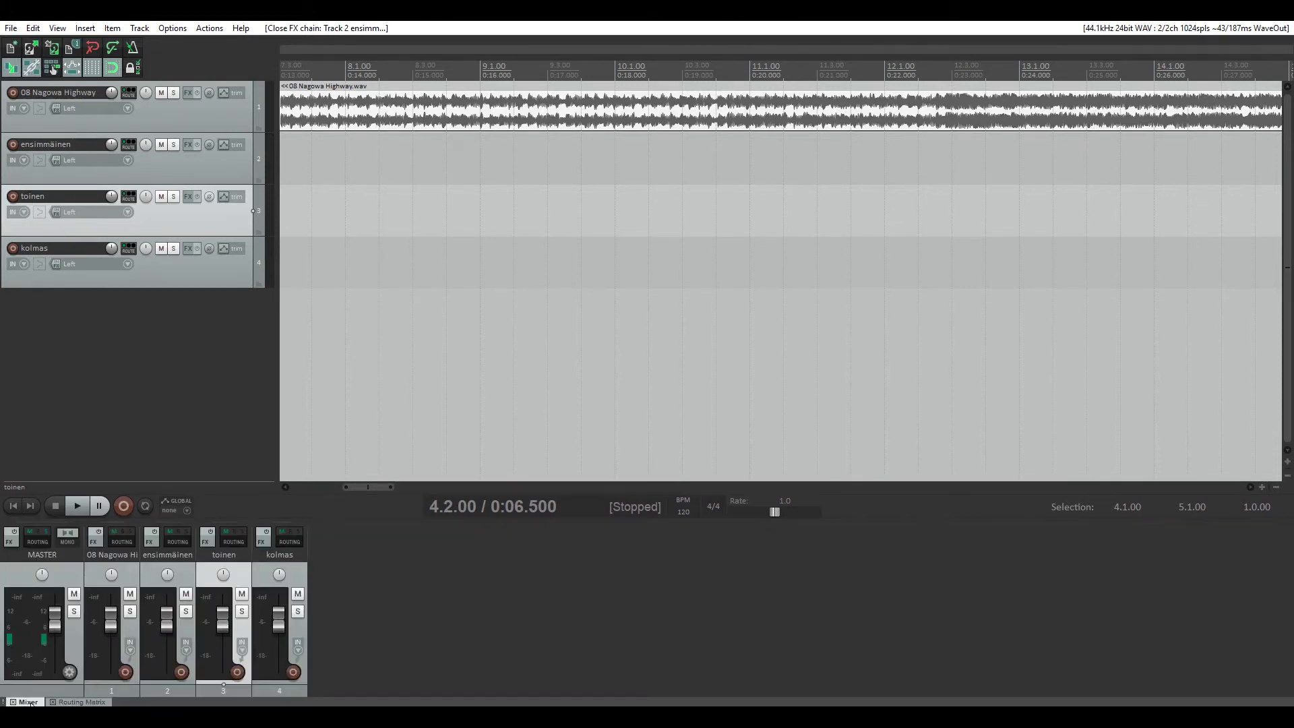
click(54, 702)
Play the song, view the audio device preferences during playback, close them and stop playback
key(space)
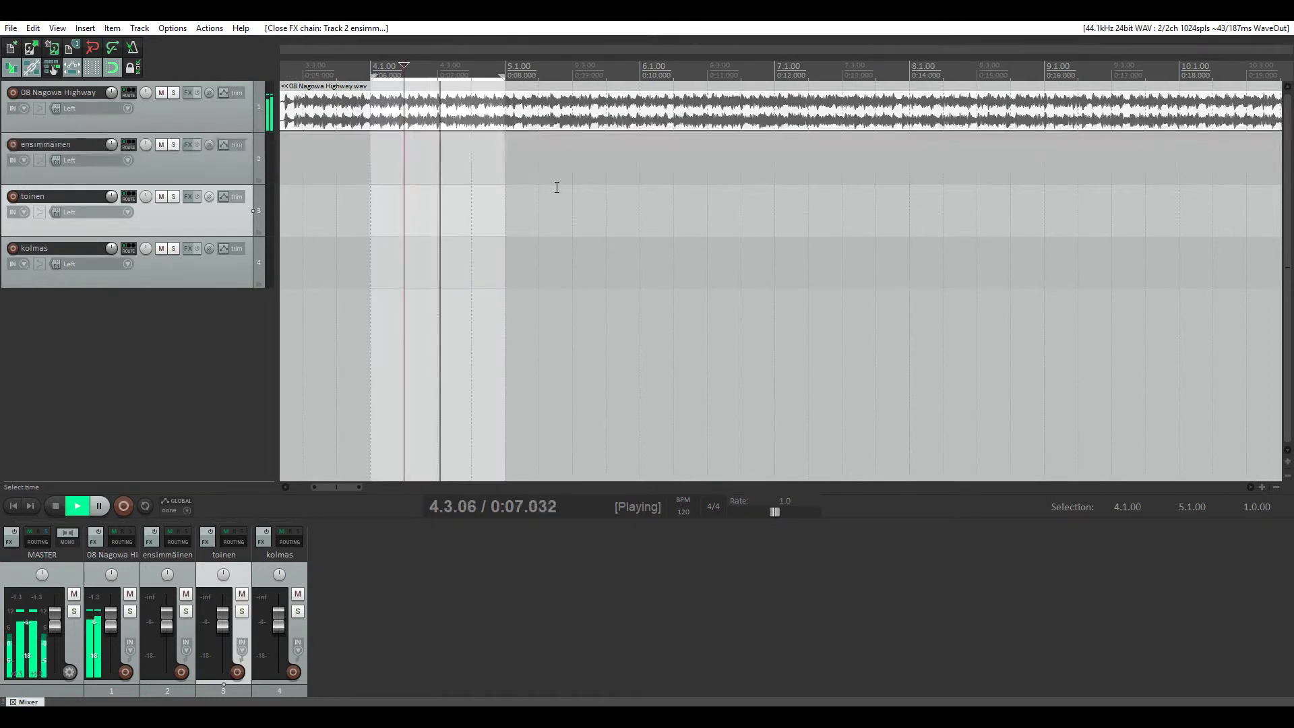
key(ctrl+p)
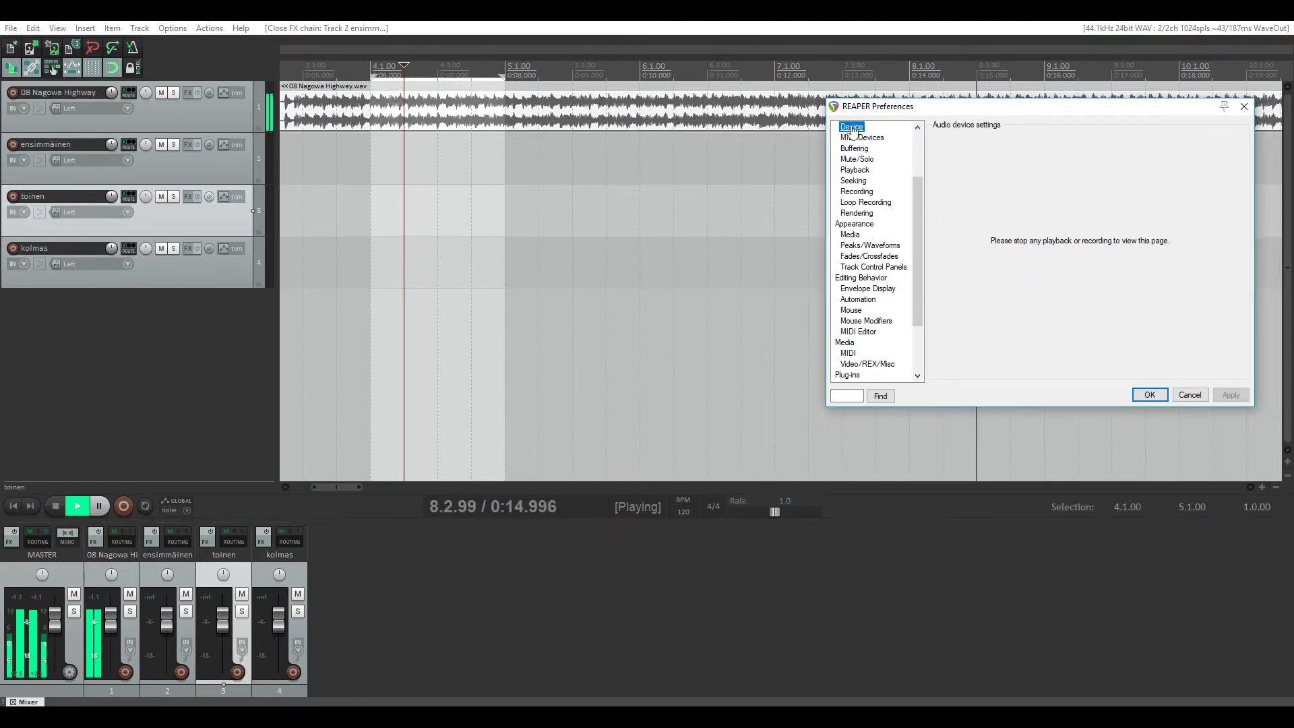
click(1146, 395)
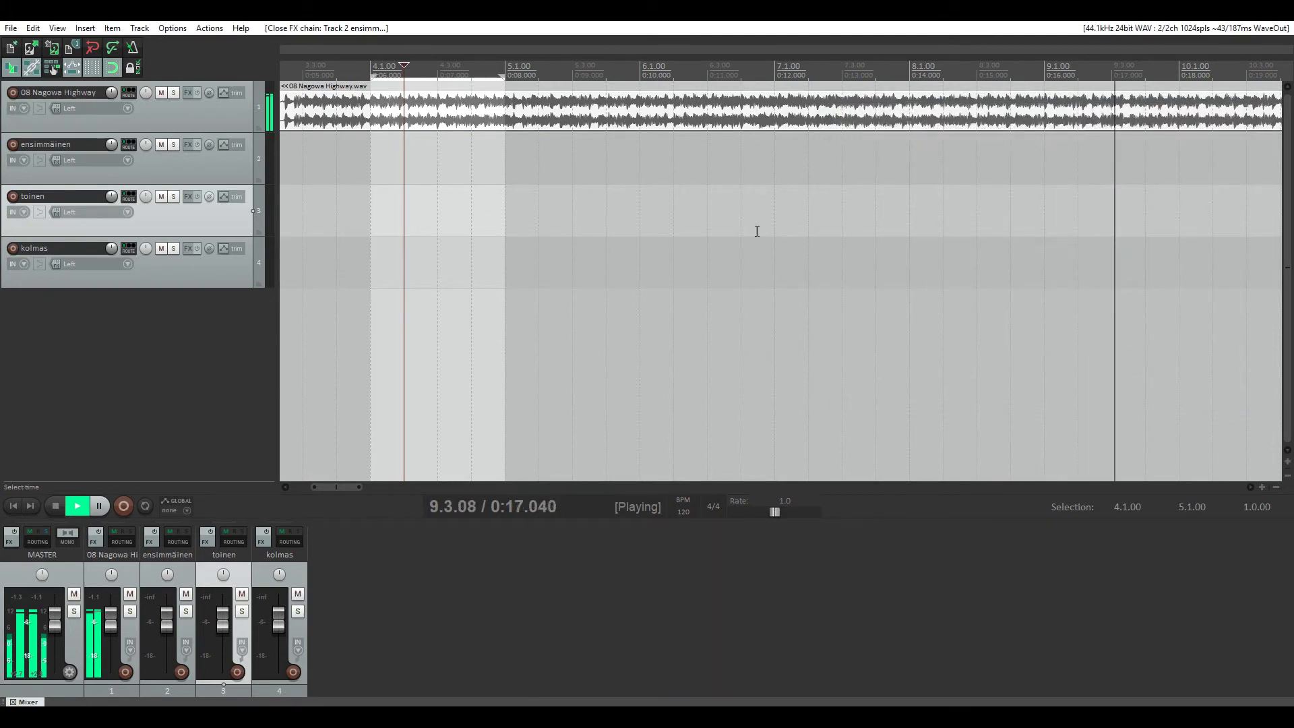
key(space)
Examine the audio device settings and the available audio systems in the preferences, and close them without changes
key(ctrl+p)
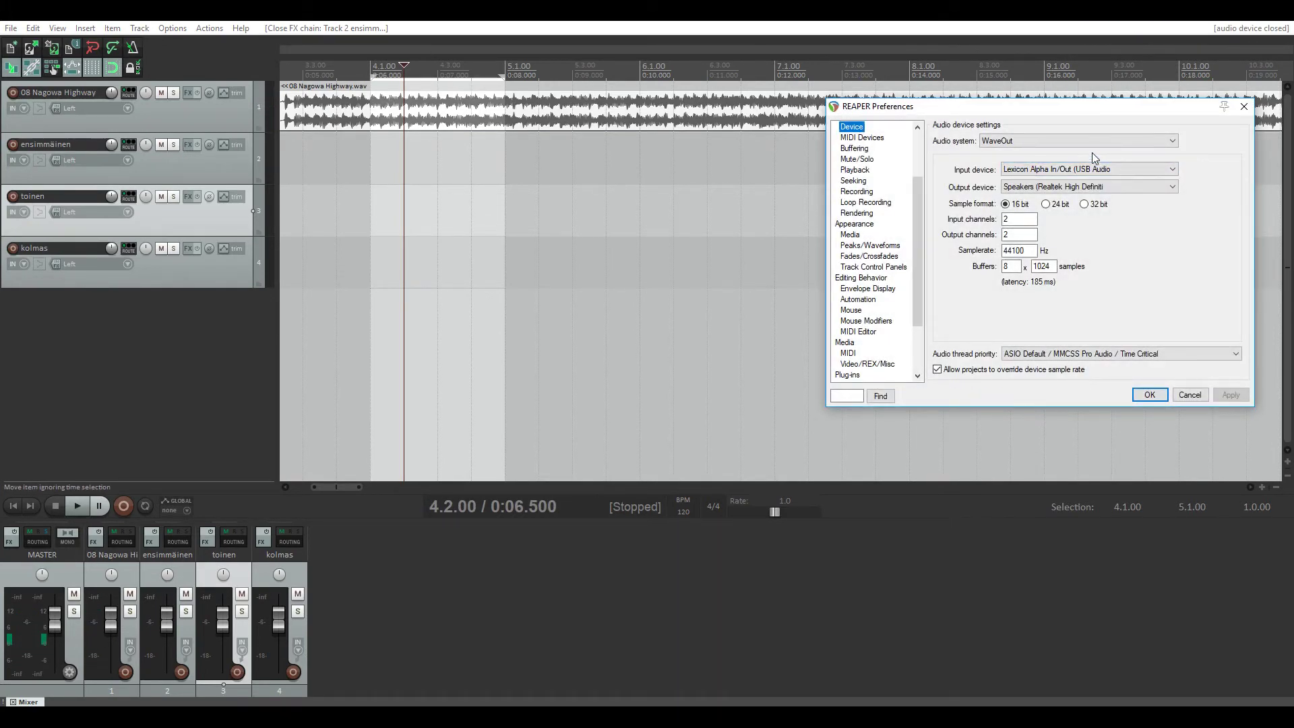
click(1079, 140)
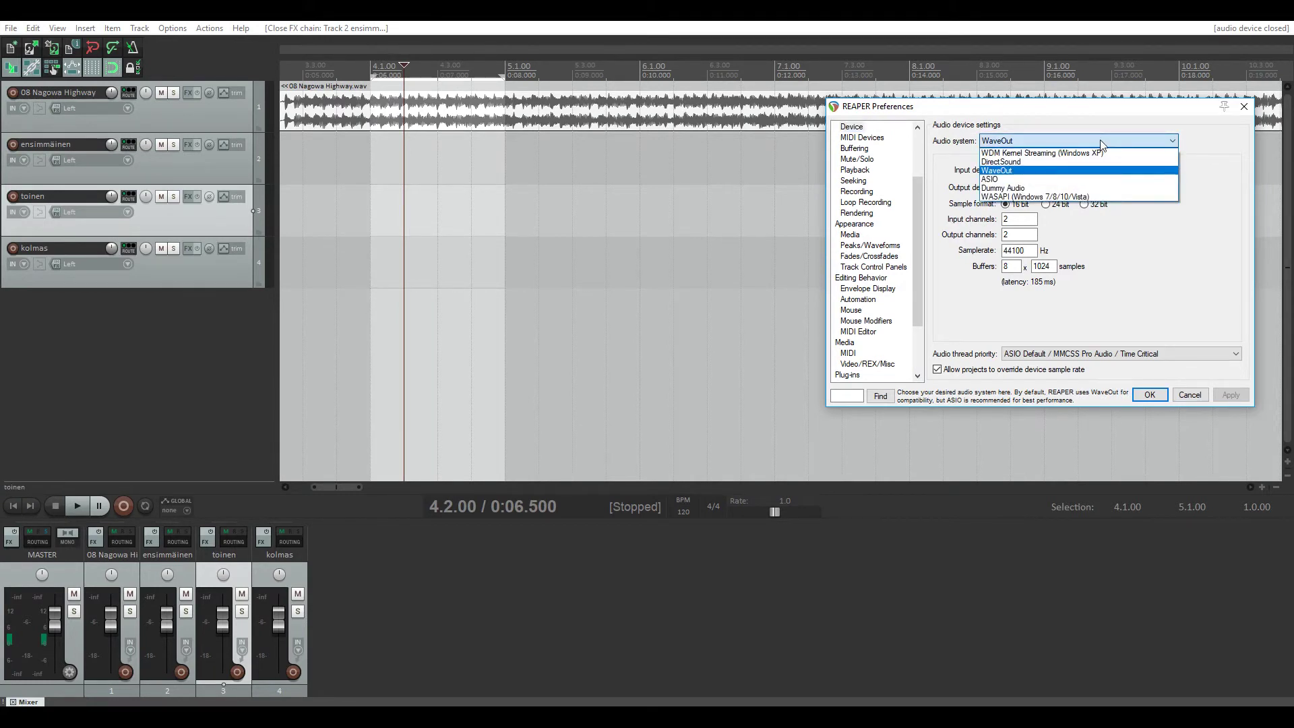
click(1103, 142)
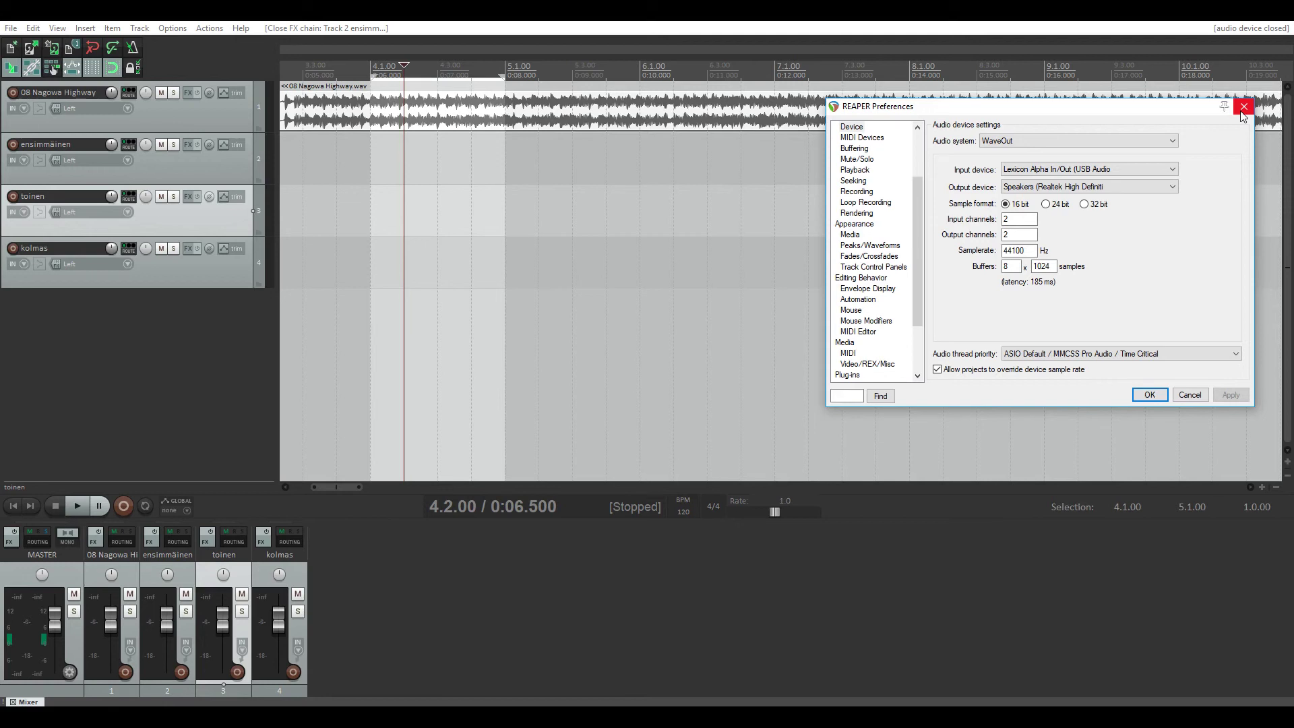
click(1243, 111)
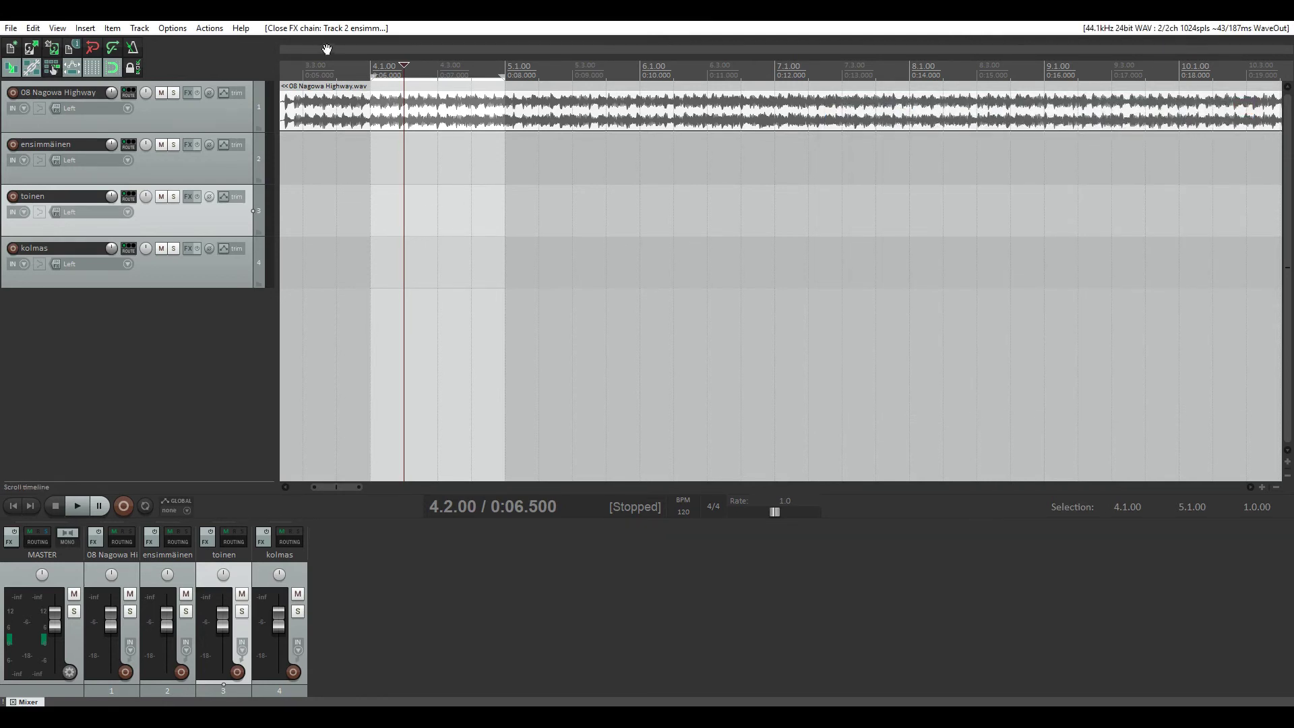
Step the project back through the undo history to the most recent track volume adjustment, before the tracks were named, and close the history
click(330, 28)
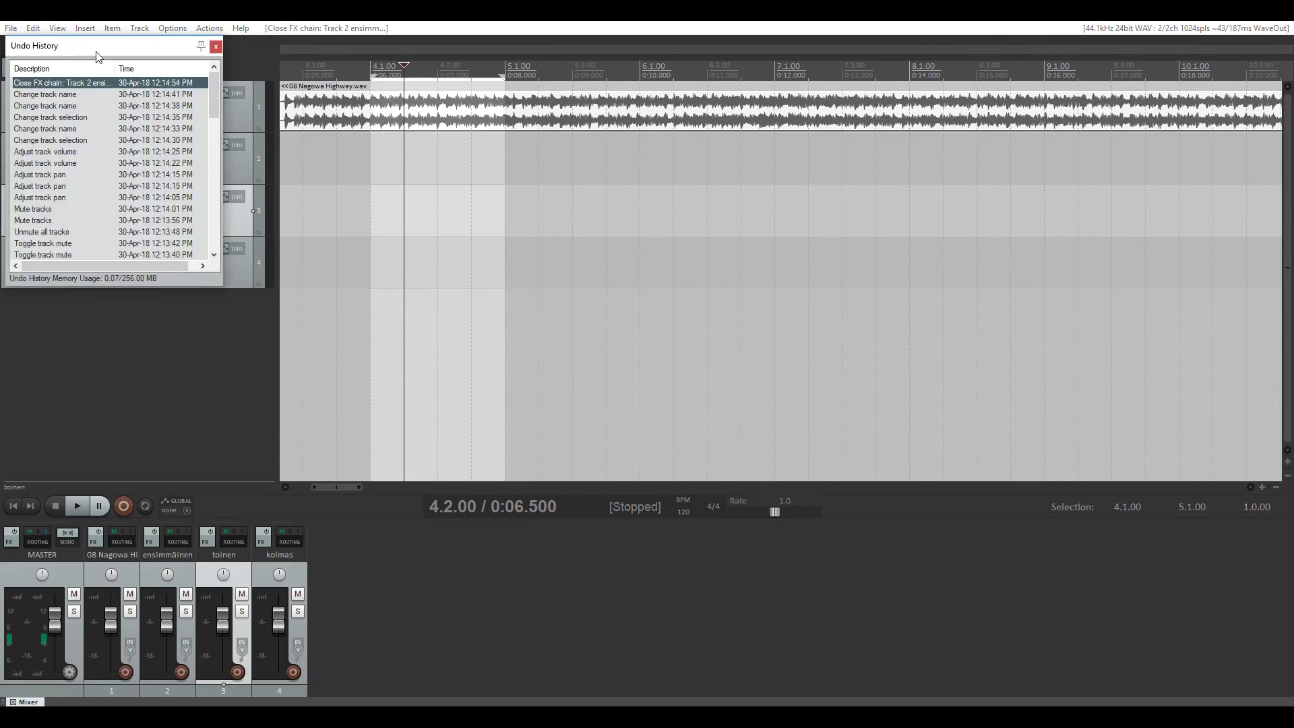
drag(97, 53, 370, 96)
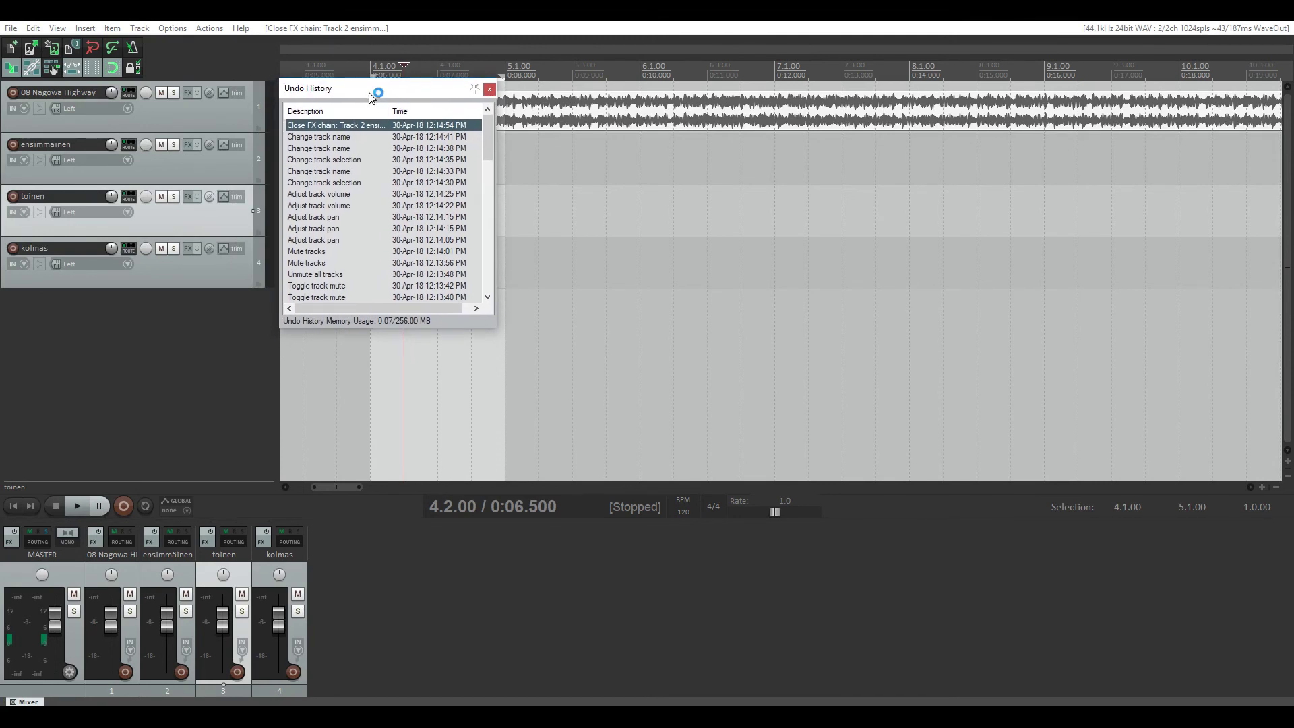
click(337, 138)
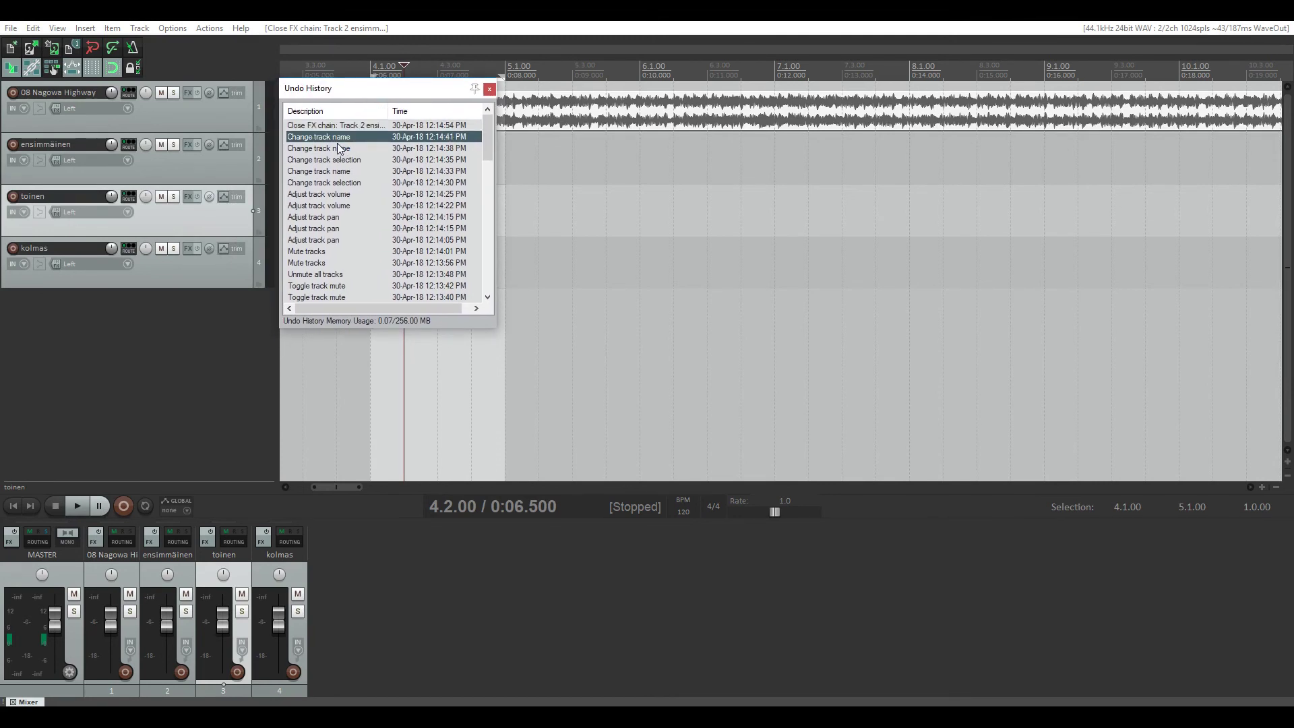
click(337, 148)
click(337, 161)
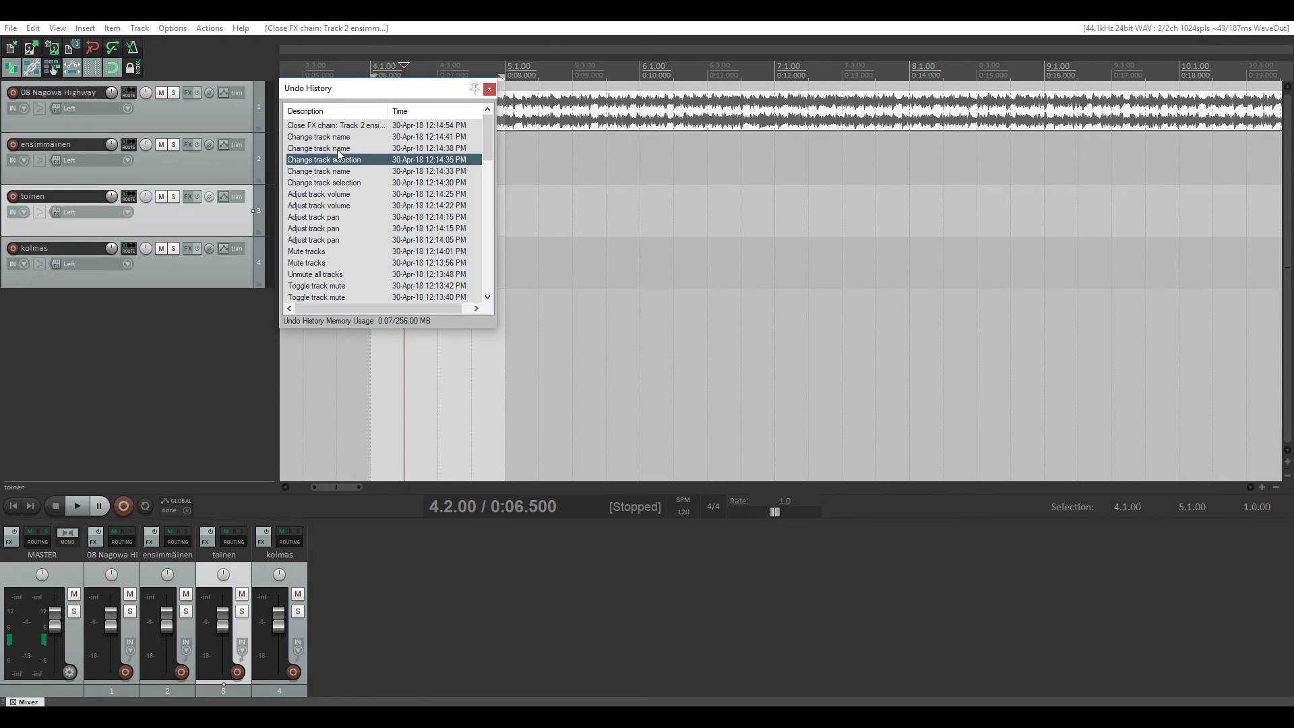
click(337, 149)
click(340, 159)
click(342, 171)
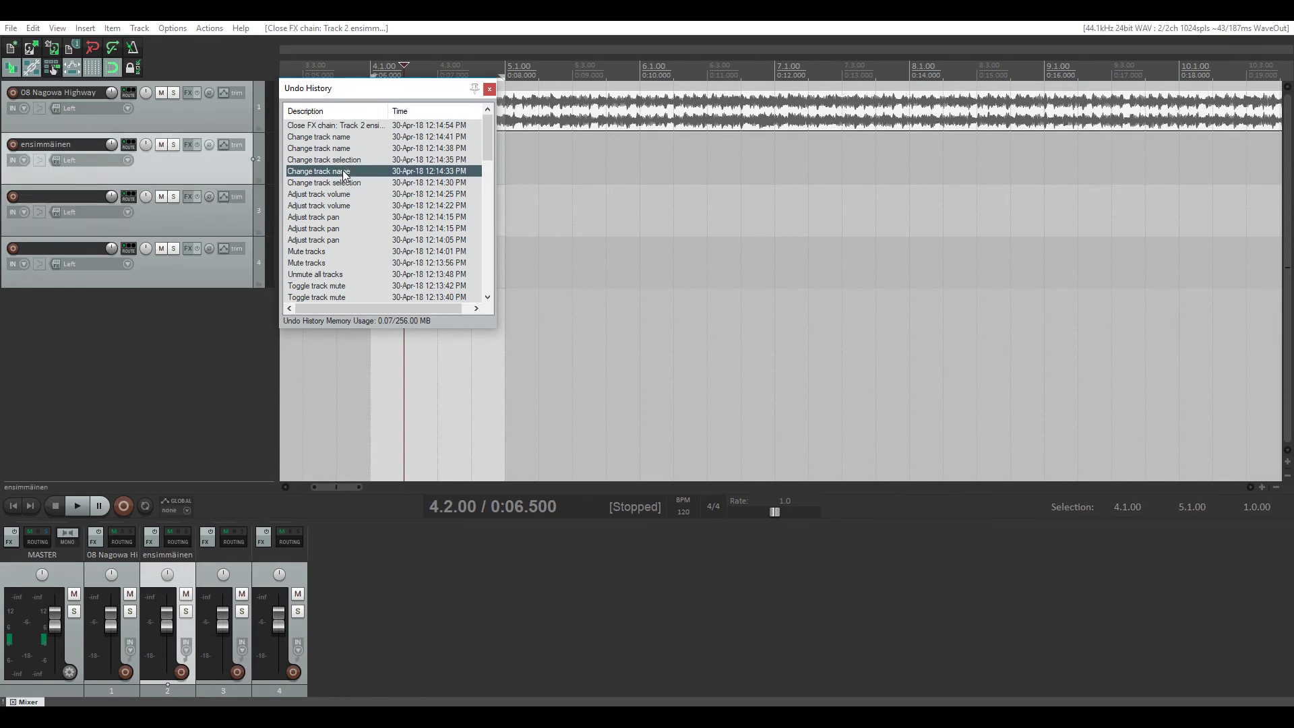
click(344, 183)
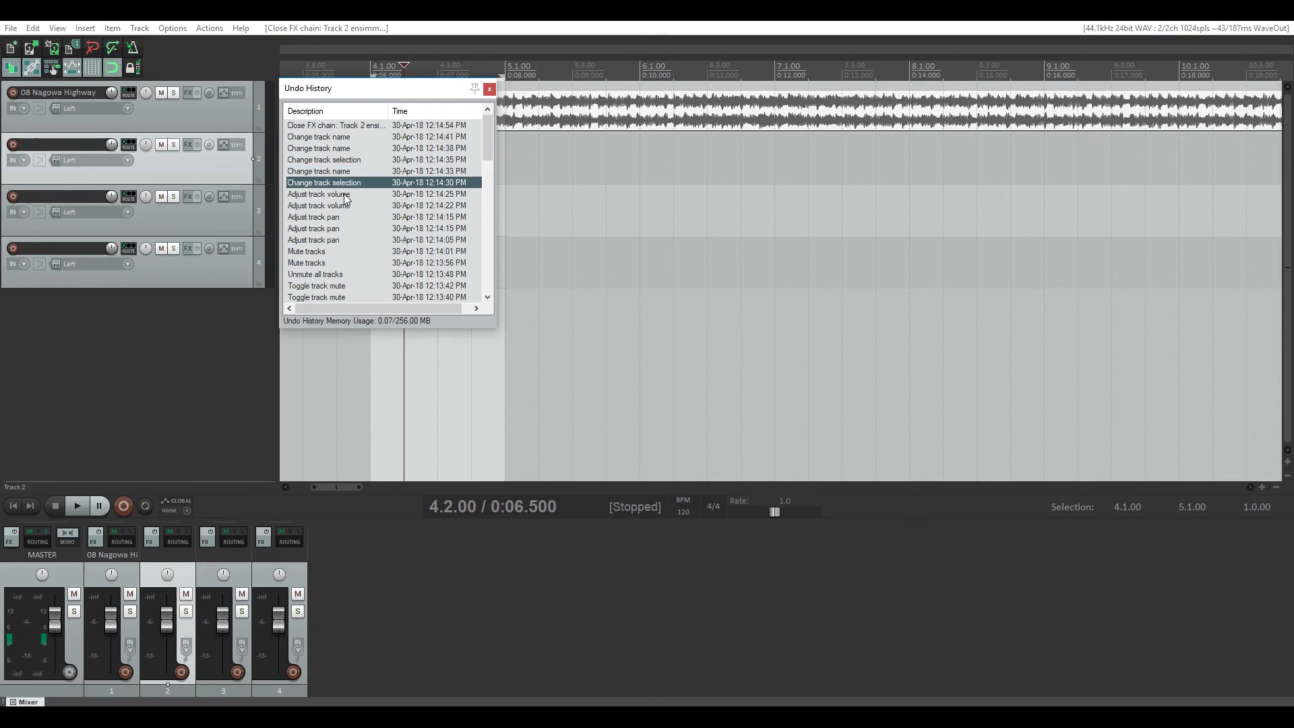
click(347, 194)
key(ctrl+alt+z)
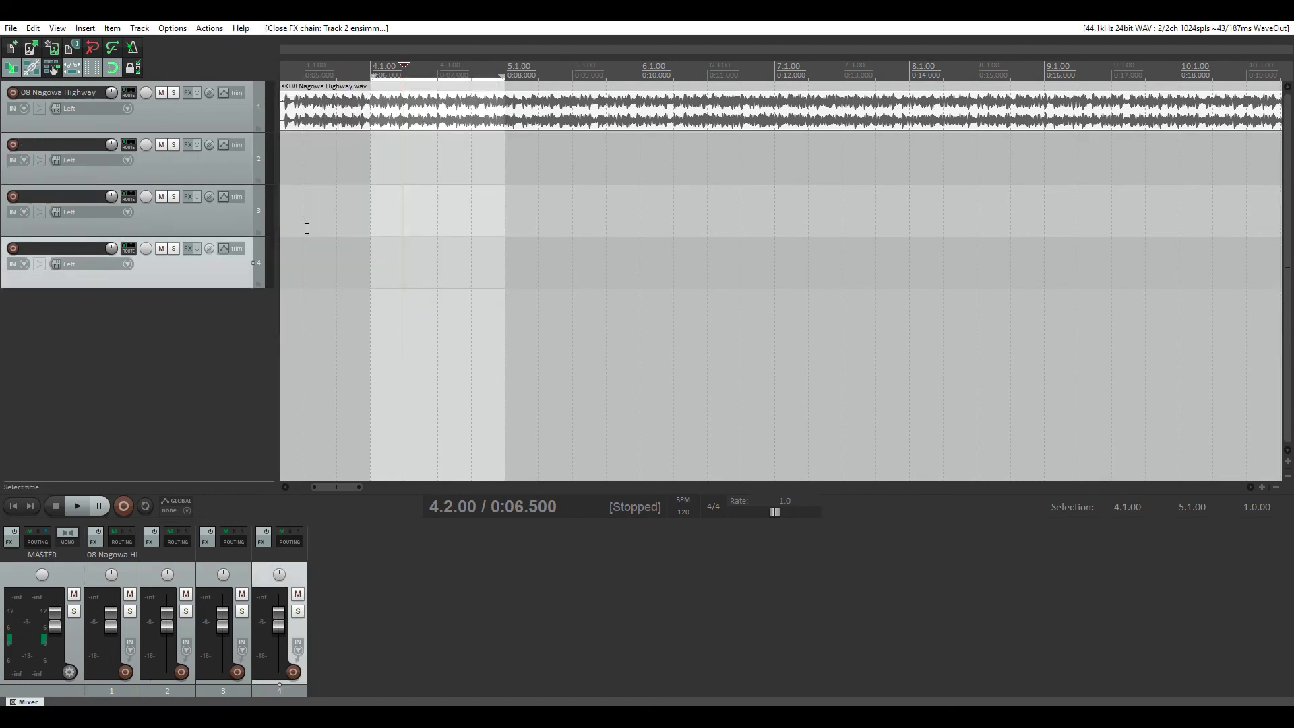